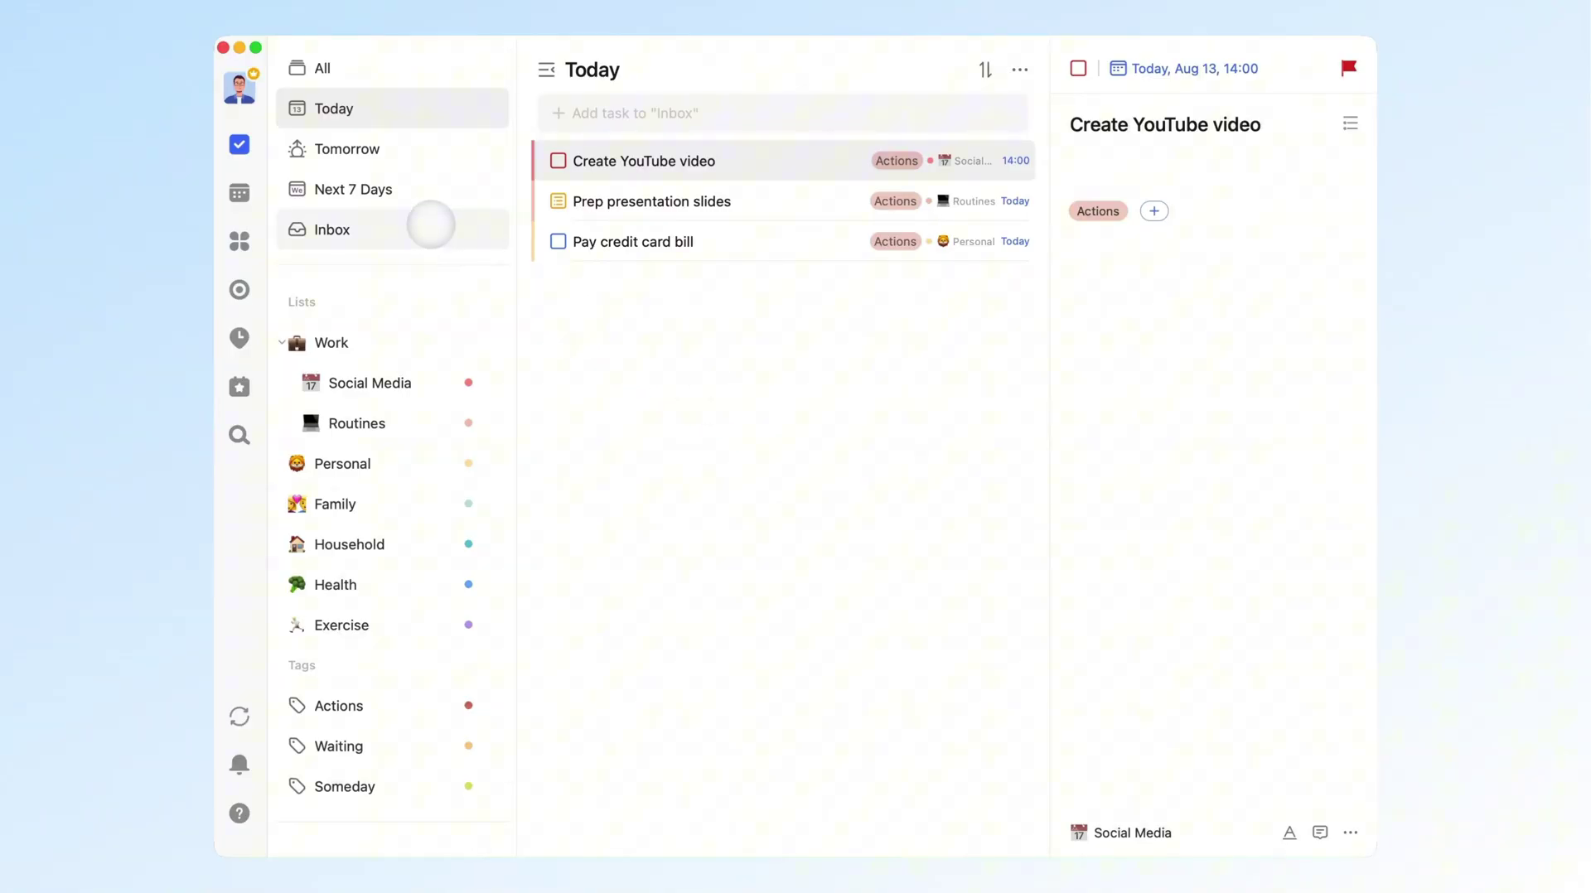
Switch to the Inbox and open the Remodel bathroom task's details
{"action": "left_click", "coordinate": [429, 224]}
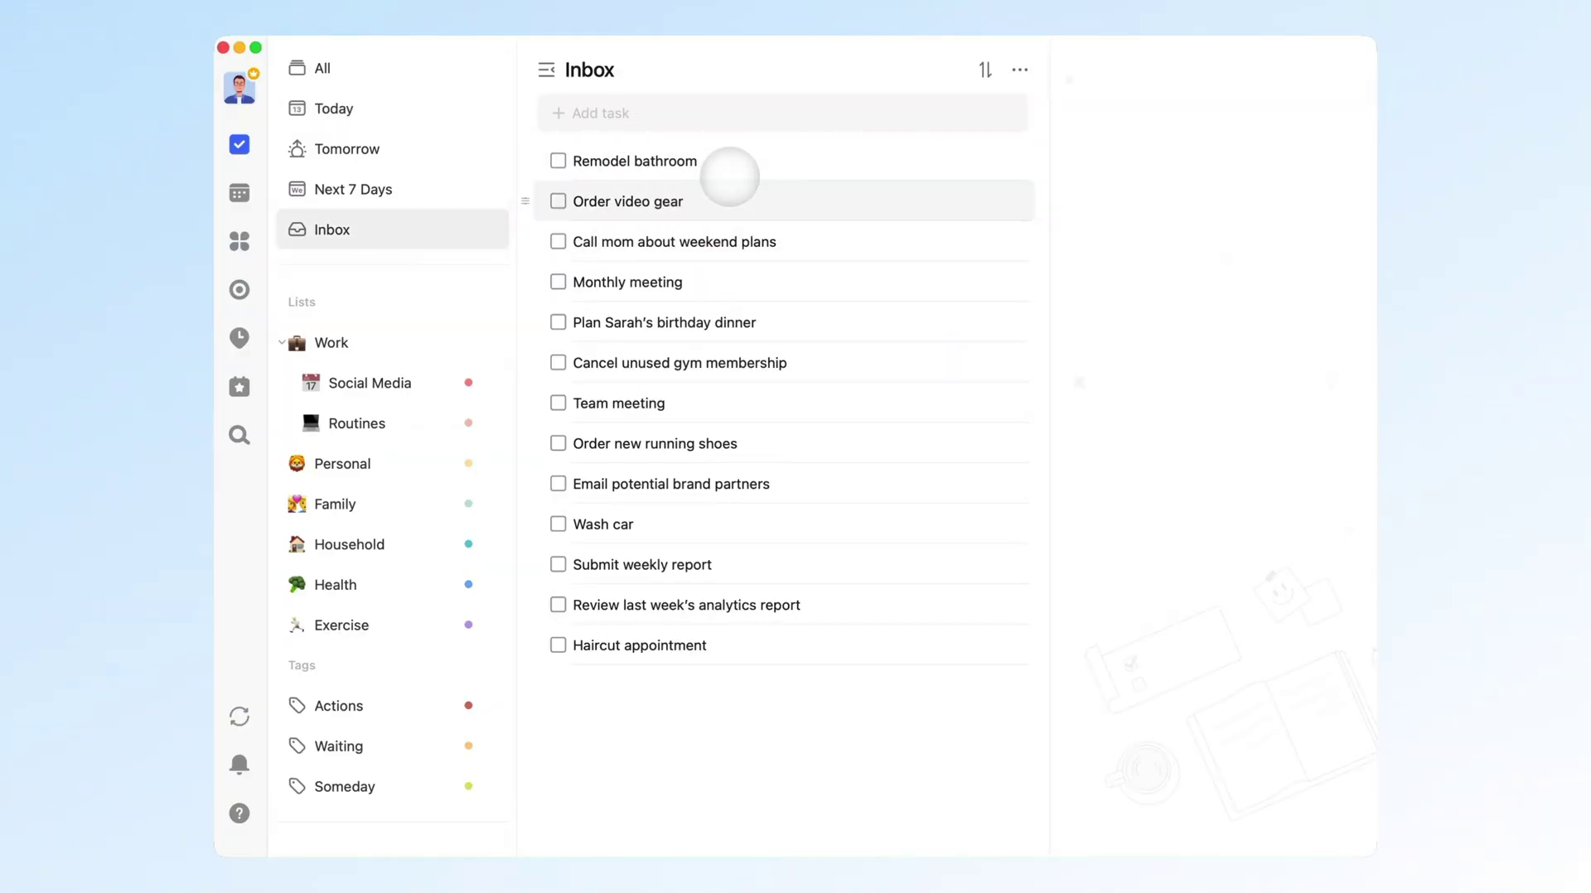
{"action": "left_click", "coordinate": [762, 162]}
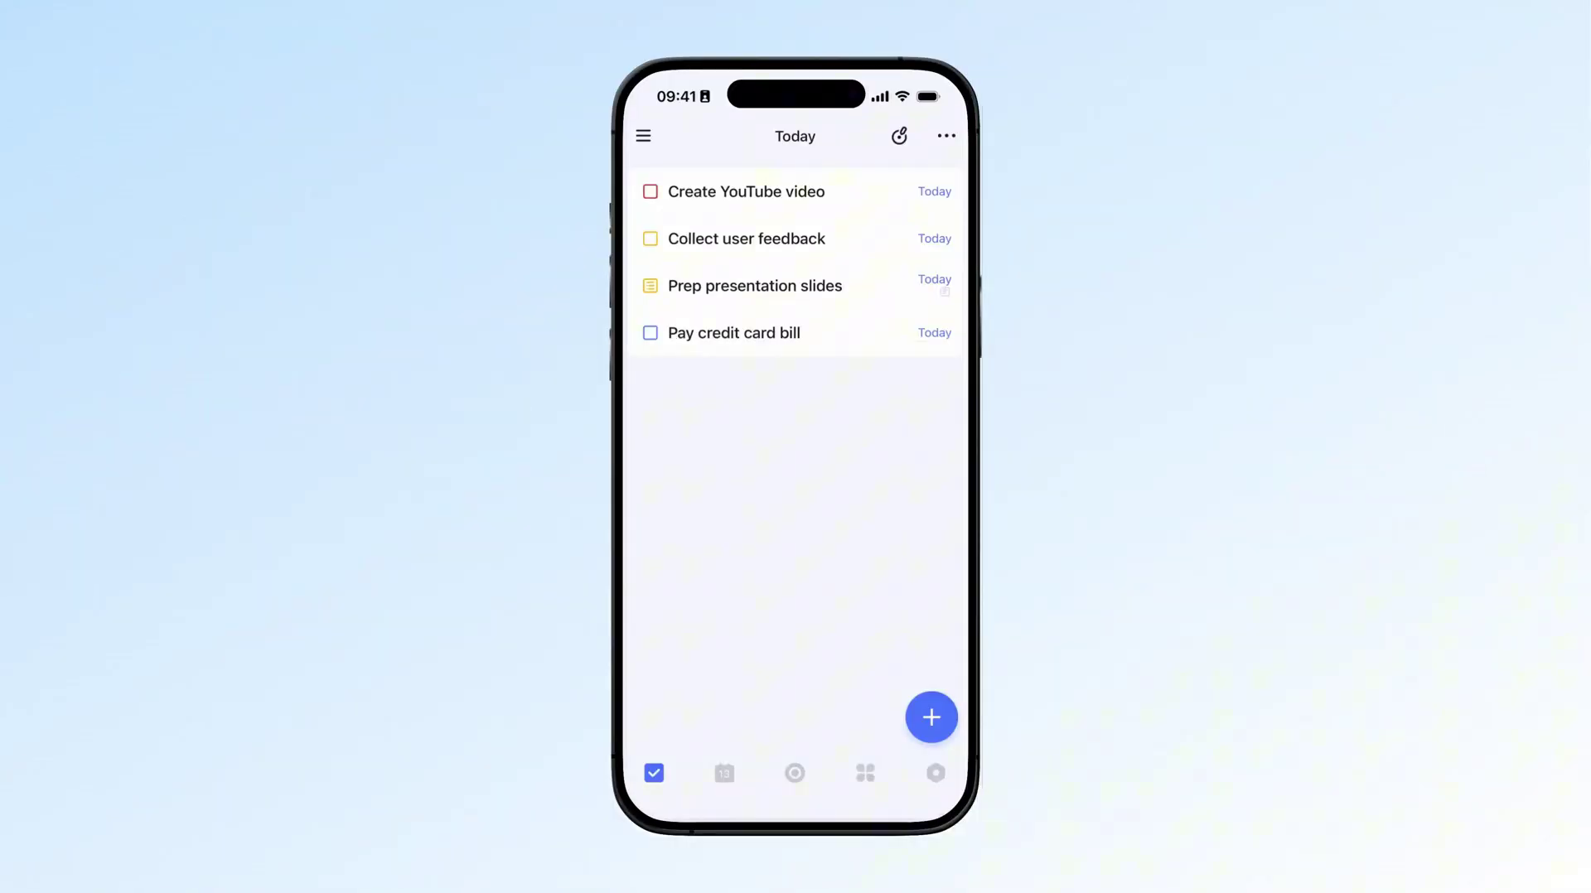
Go to the iOS app's Siri settings under Settings > Import & Integration
{"action": "left_click", "coordinate": [935, 773]}
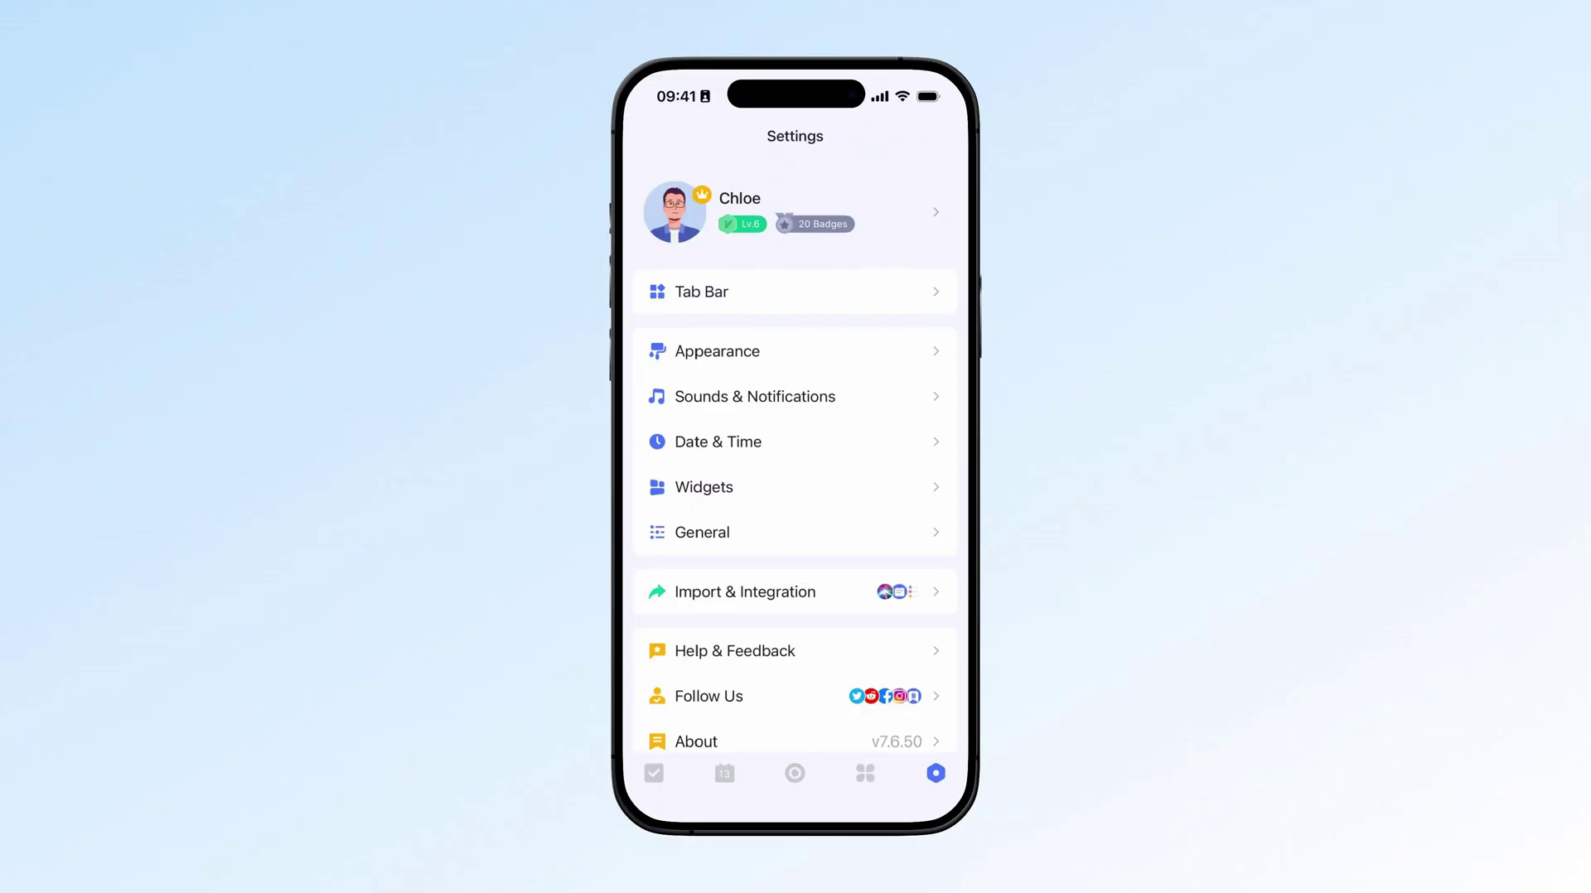
{"action": "left_click", "coordinate": [745, 592]}
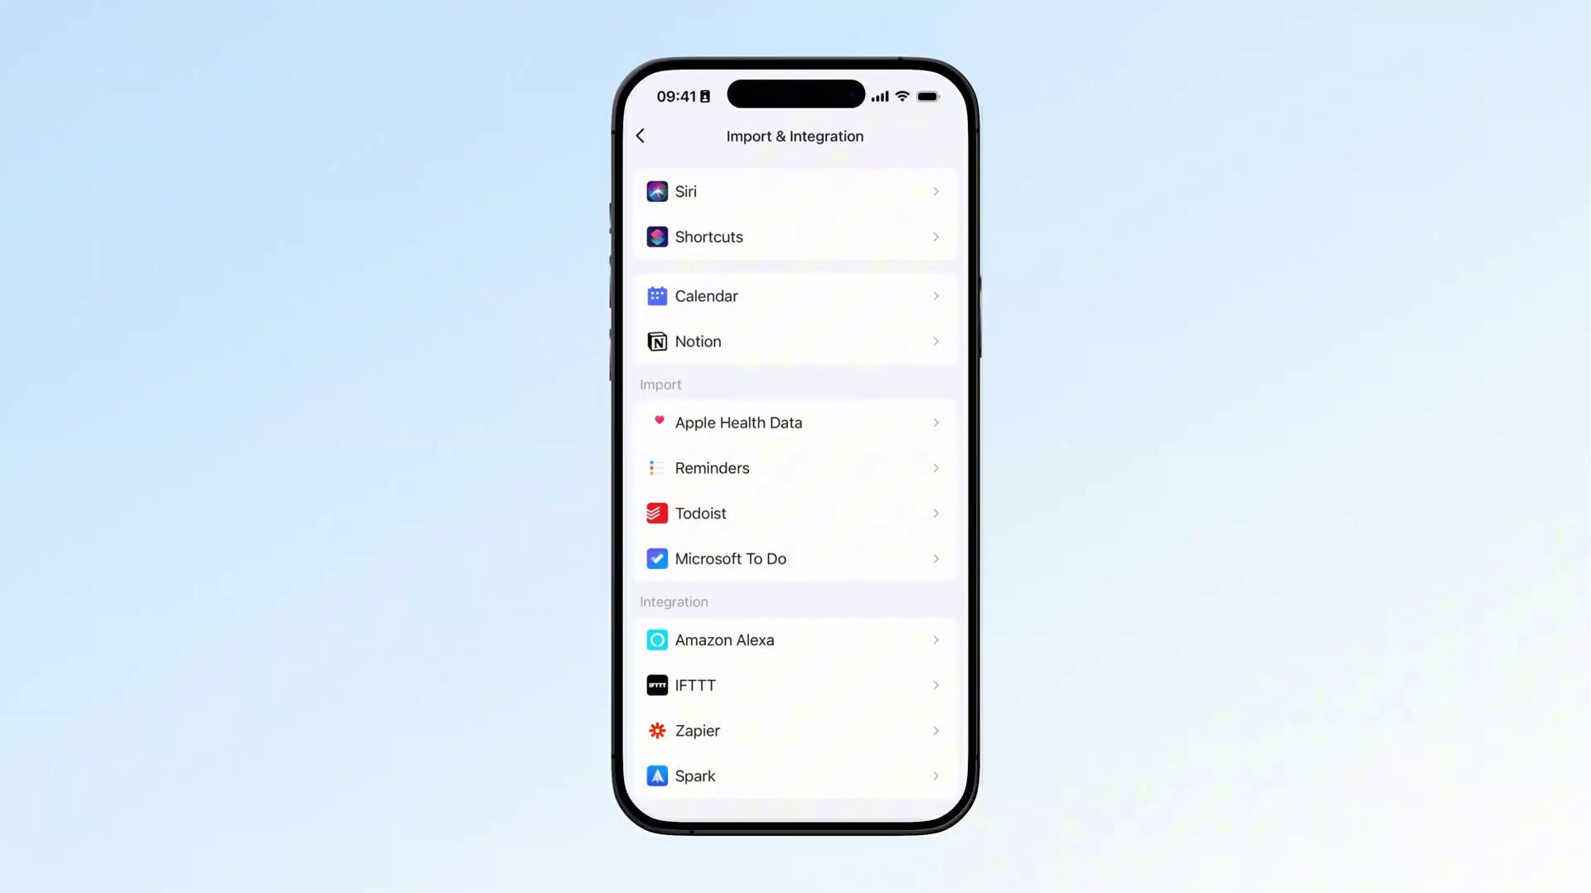
{"action": "left_click", "coordinate": [686, 191]}
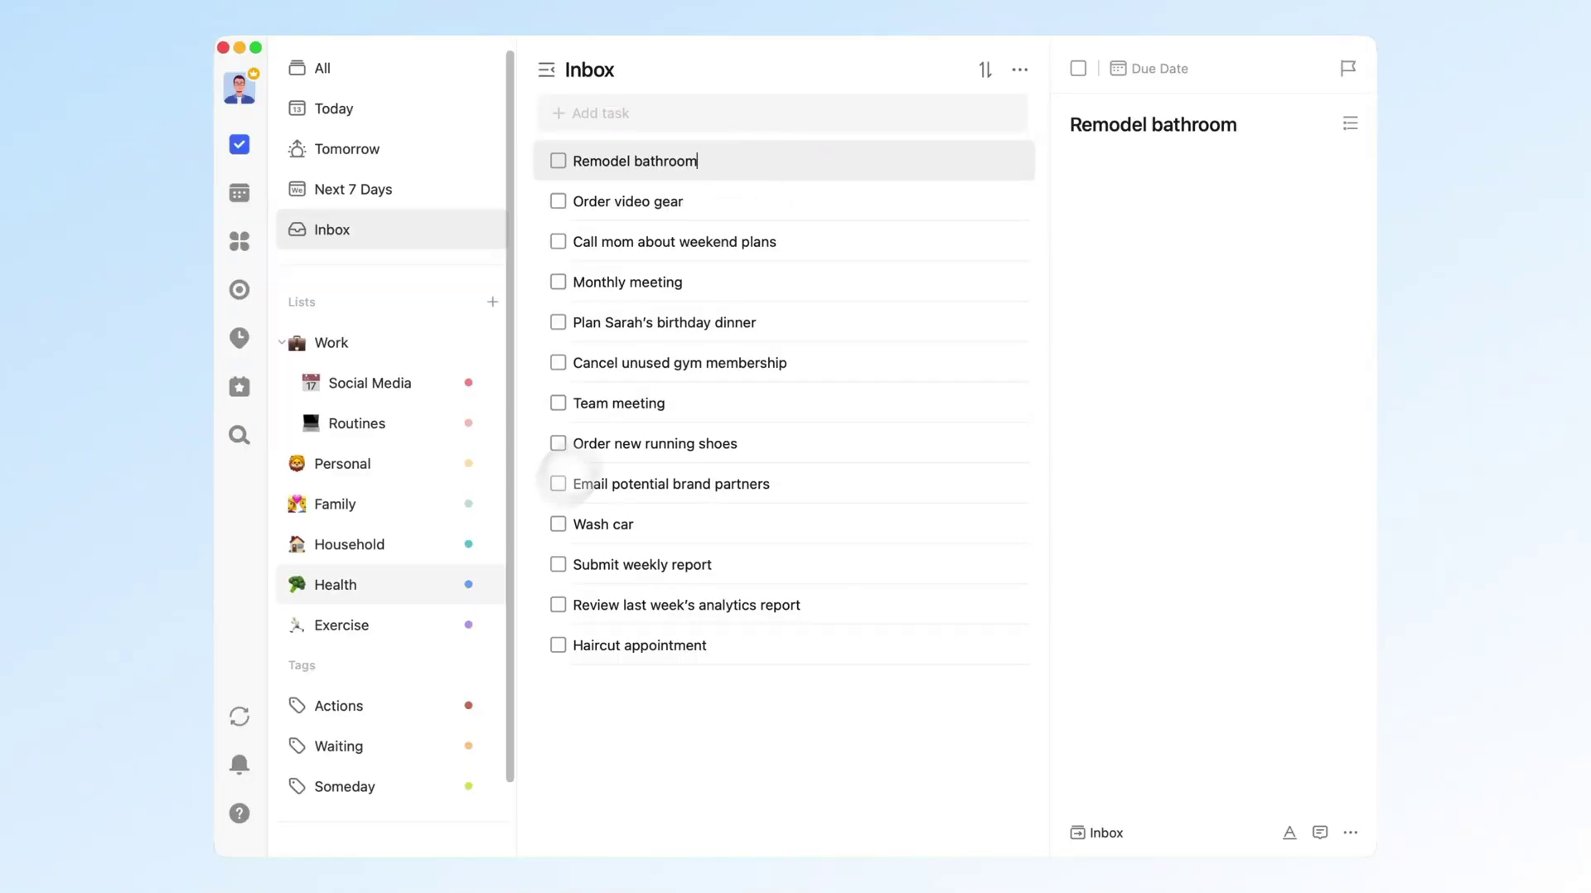
Check the keyboard shortcuts, then quick-add 'buy dog food' to the Inbox with Ctrl+Shift+A
{"action": "left_click", "coordinate": [239, 814]}
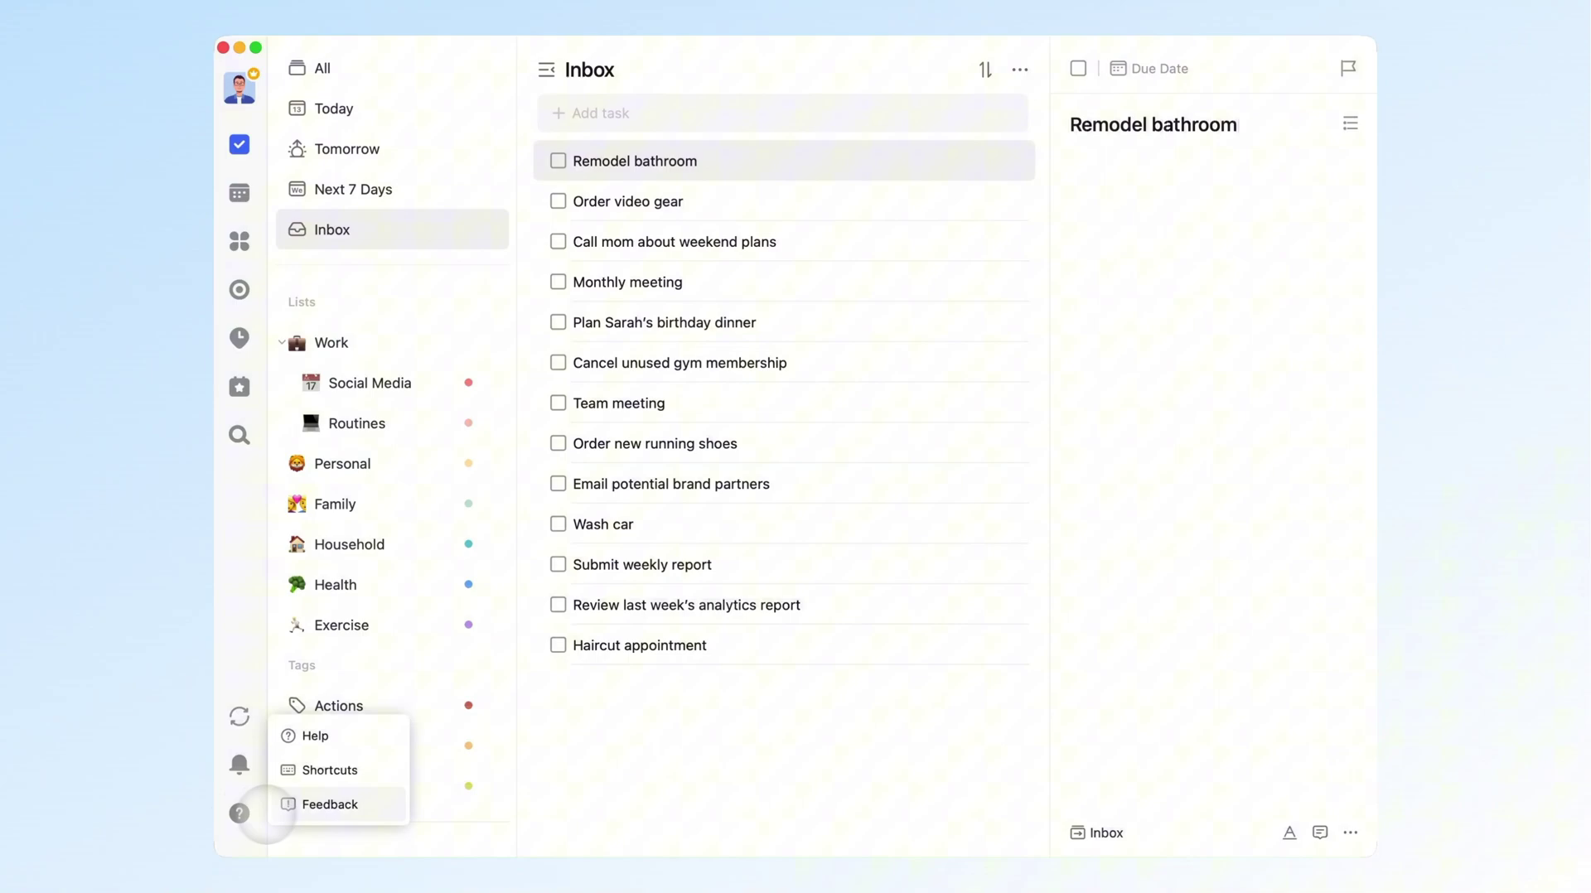
{"action": "left_click", "coordinate": [358, 769]}
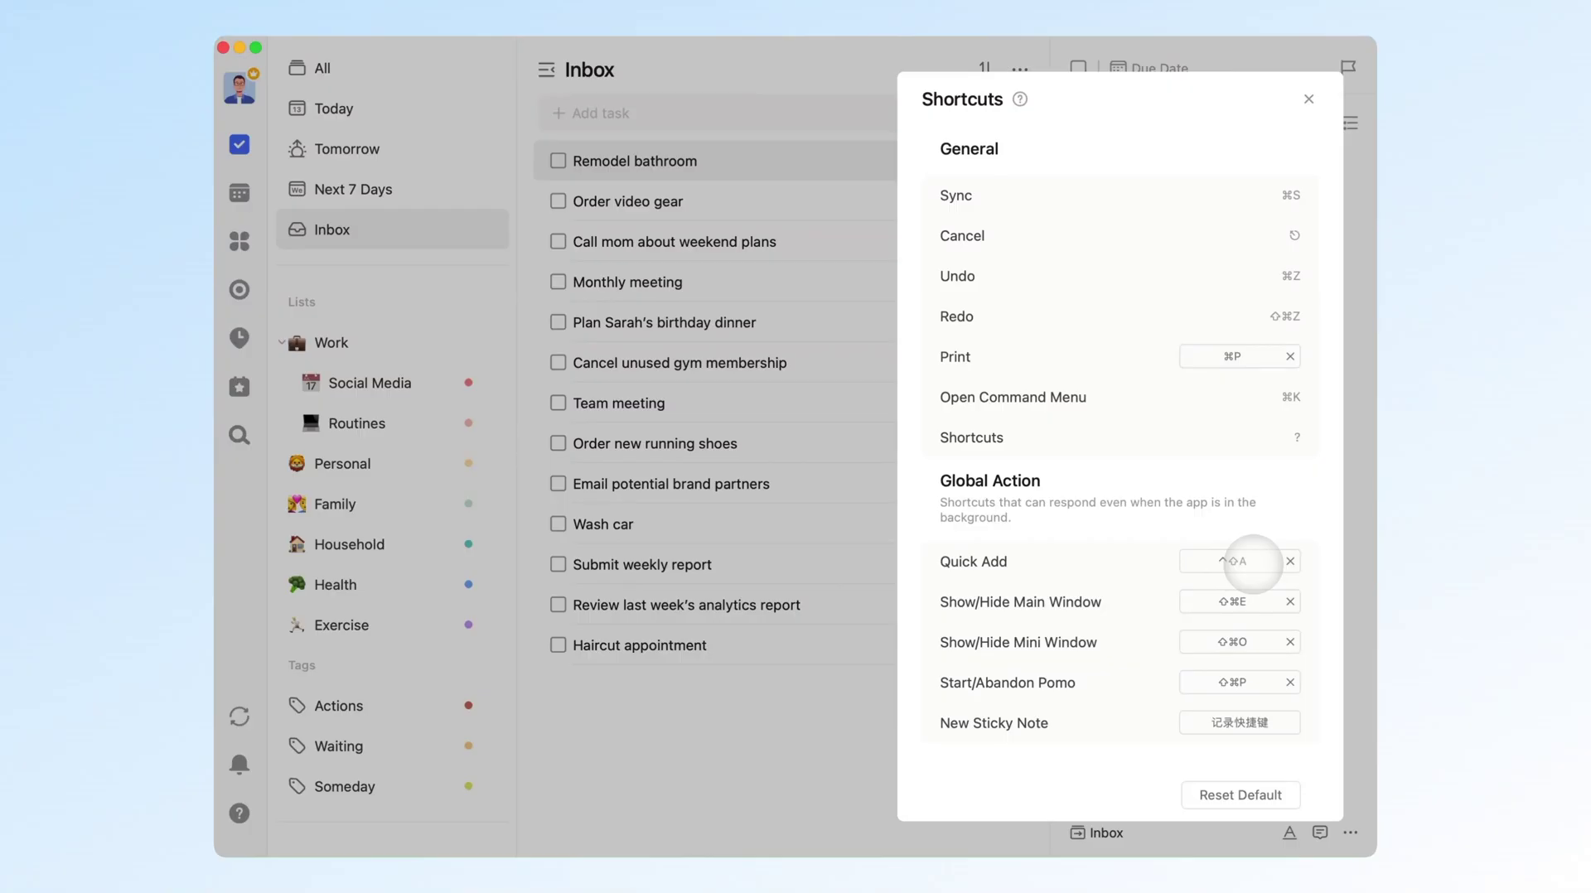
{"action": "key", "text": "ctrl+shift+a"}
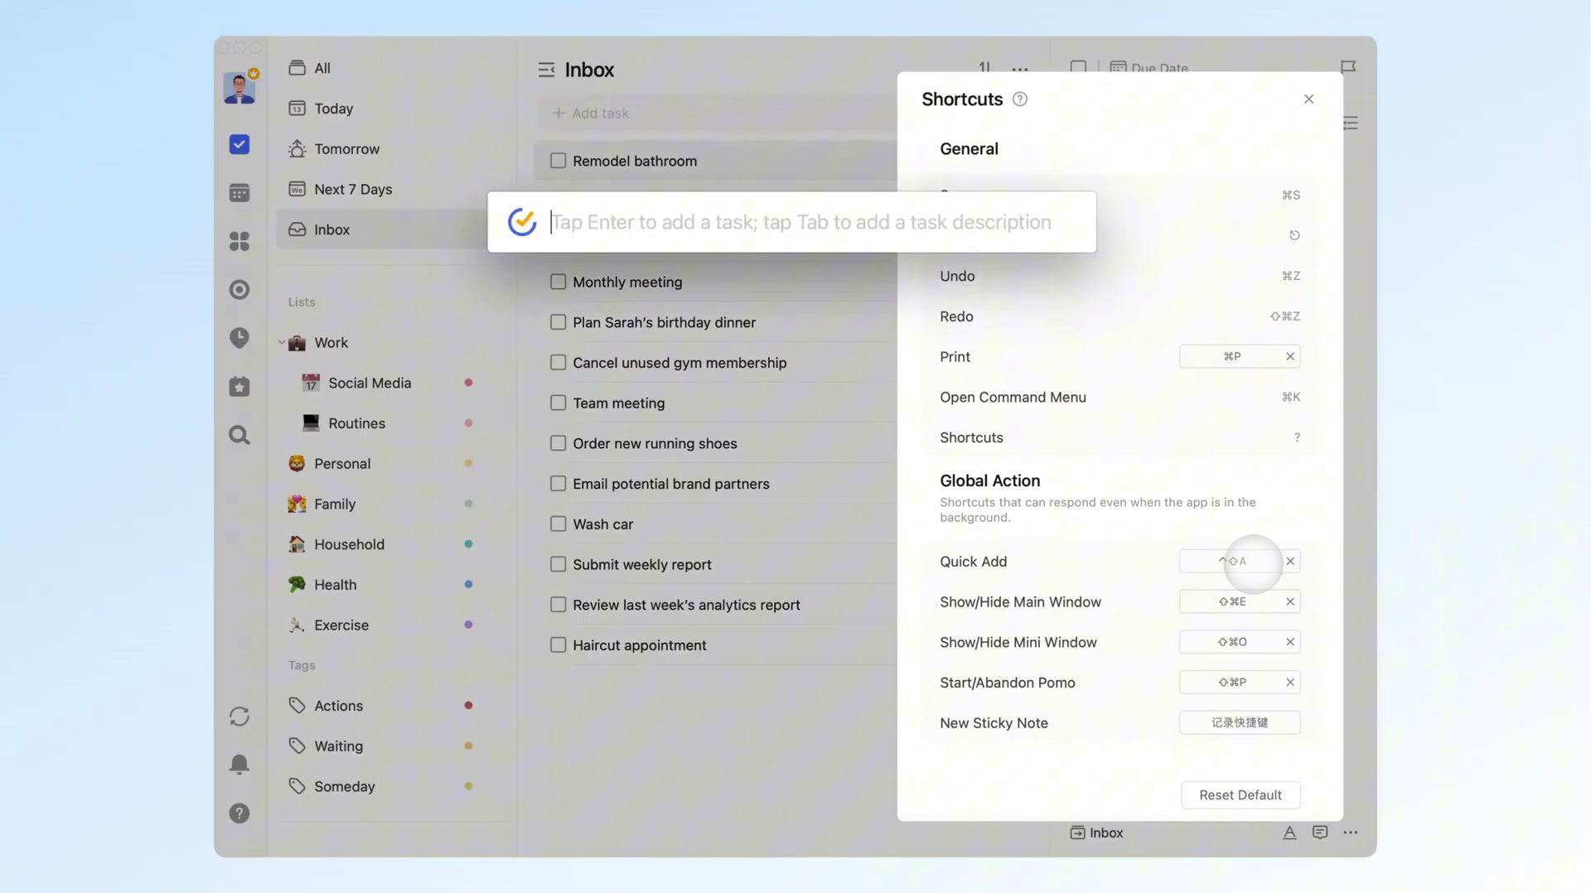
{"action": "type", "text": "buy dog food"}
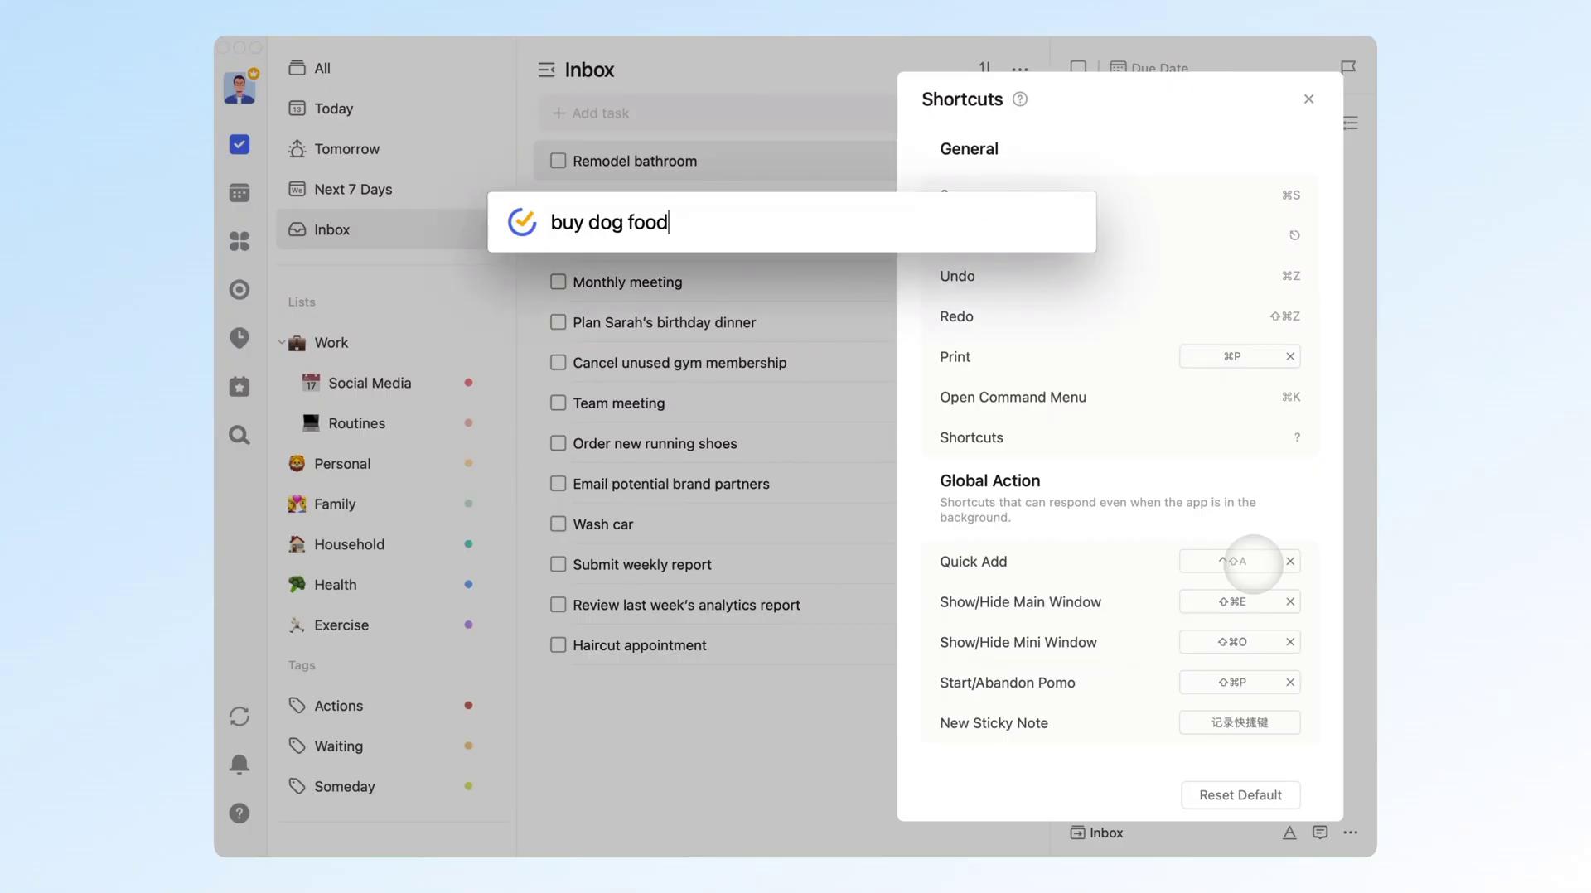
{"action": "key", "text": "Return"}
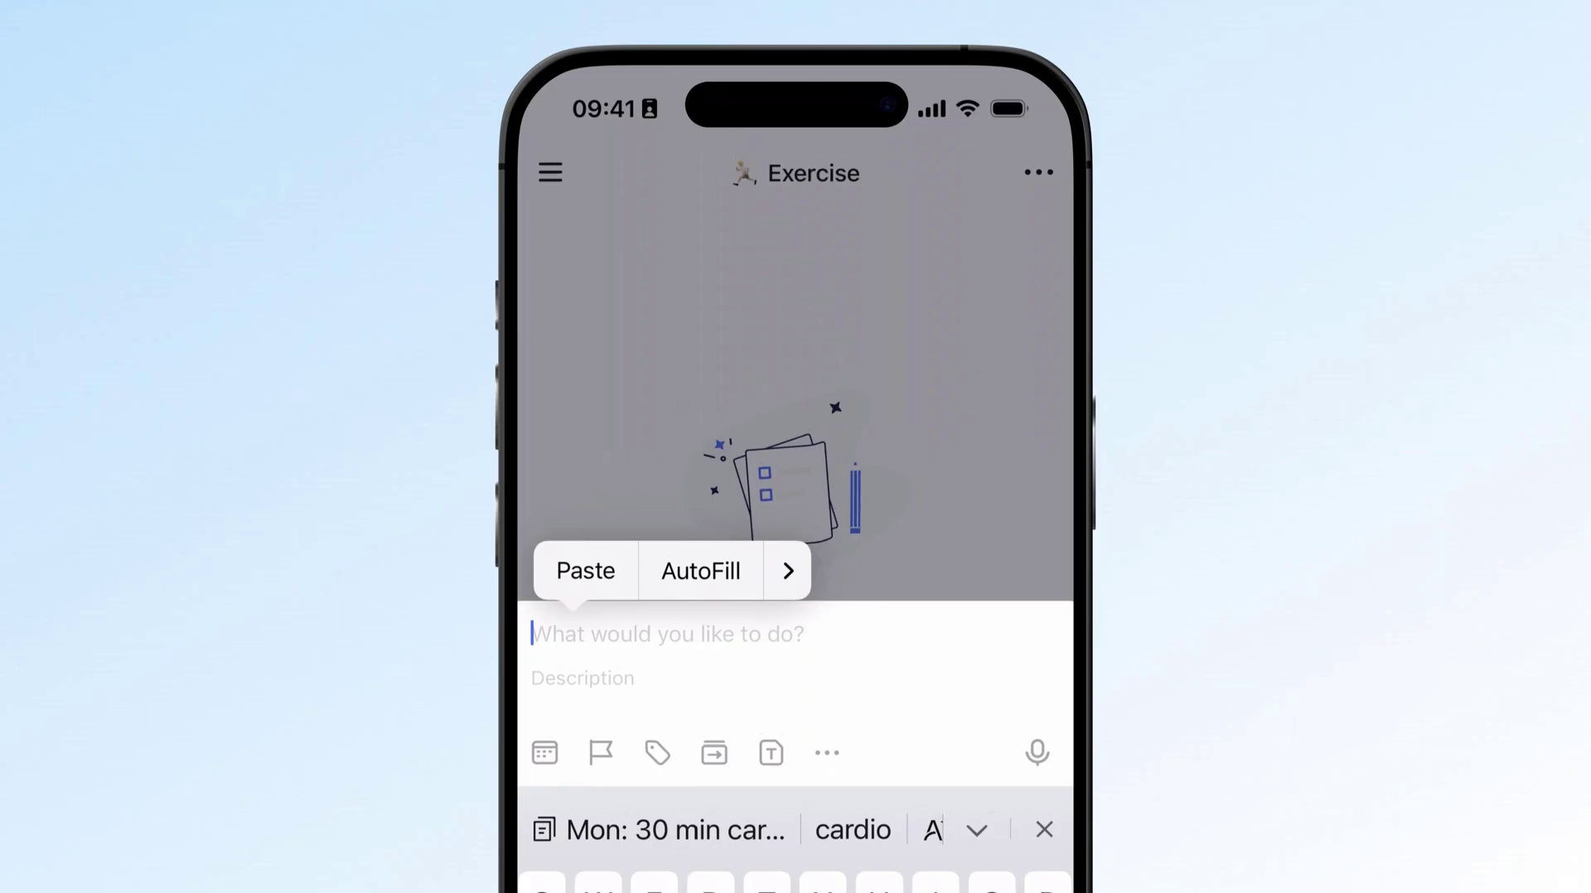
Paste the copied workout plan into a new Exercise task to trigger batch adding
{"action": "left_click", "coordinate": [585, 571]}
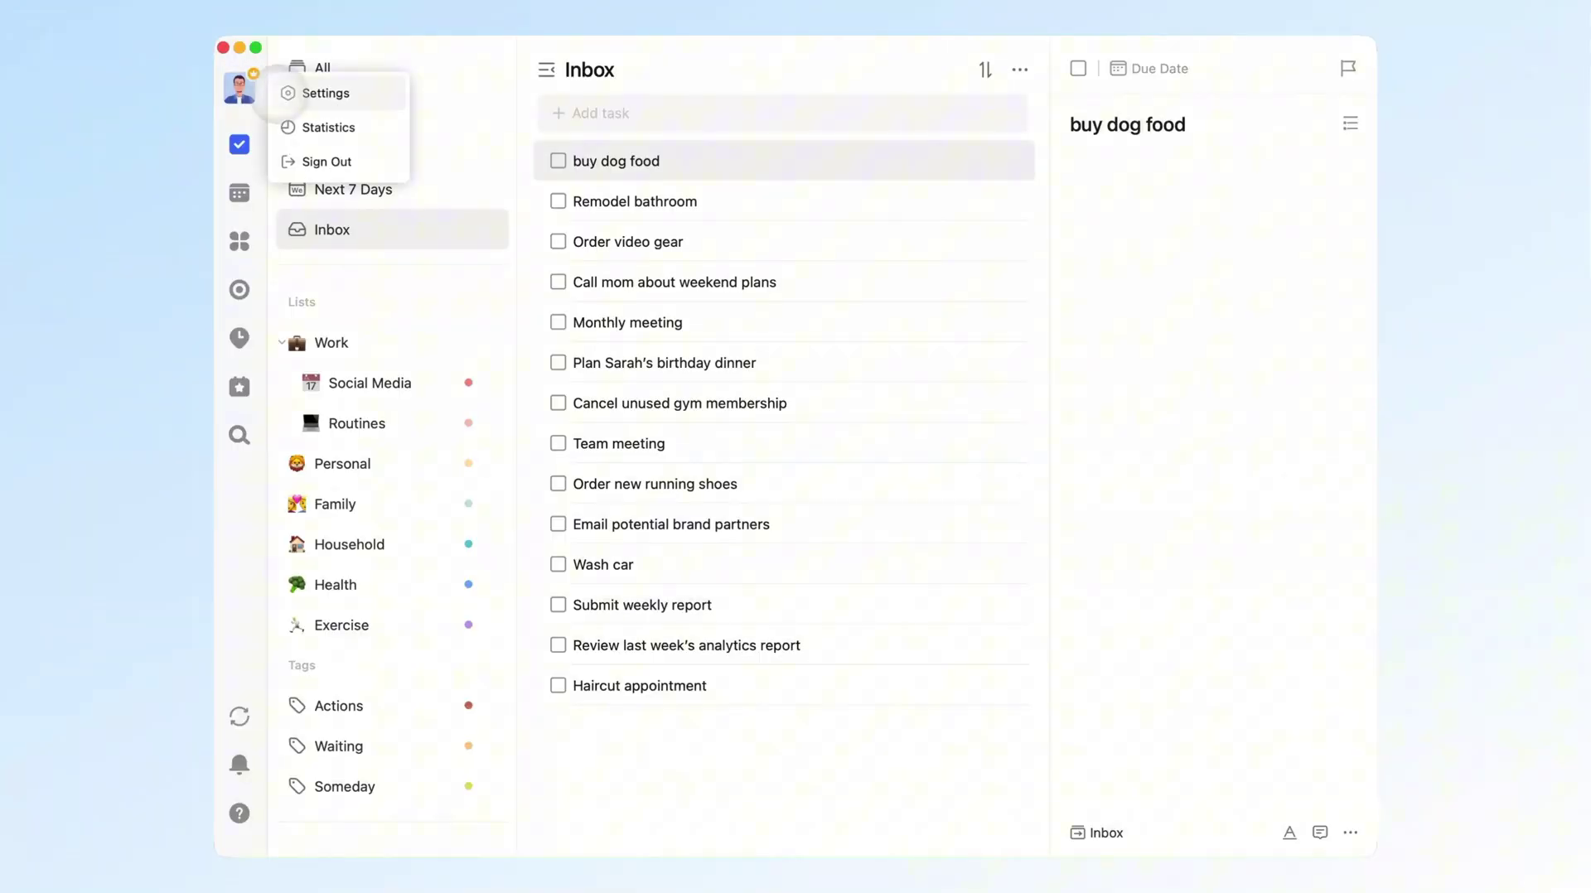
{"action": "left_click", "coordinate": [320, 92]}
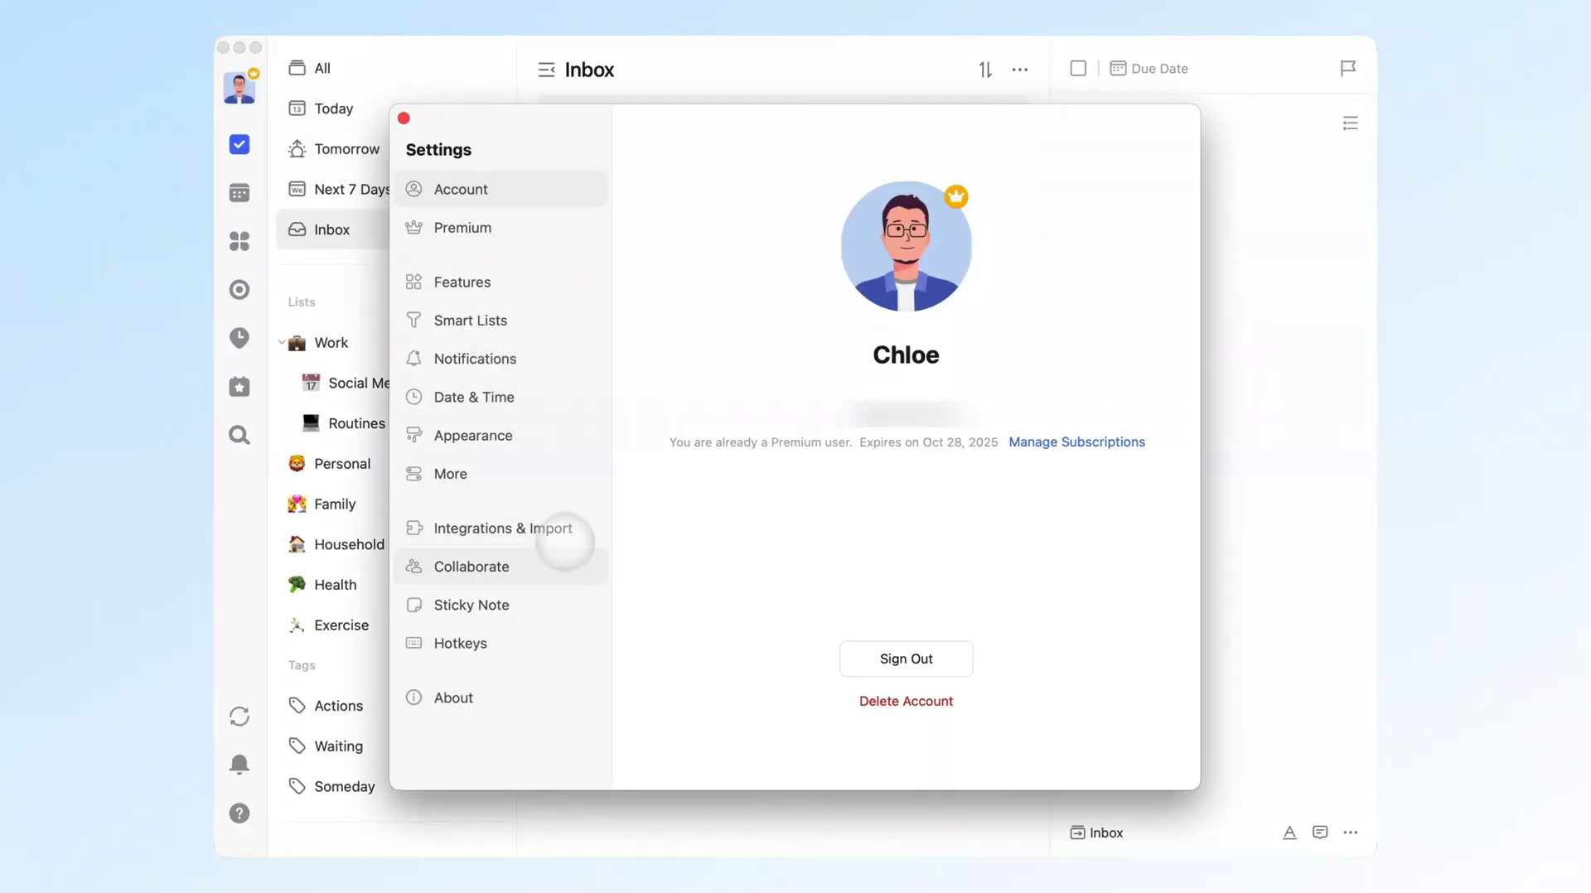
{"action": "left_click", "coordinate": [574, 537]}
{"action": "scroll", "coordinate": [1061, 647], "scroll_direction": "down", "scroll_amount": 8}
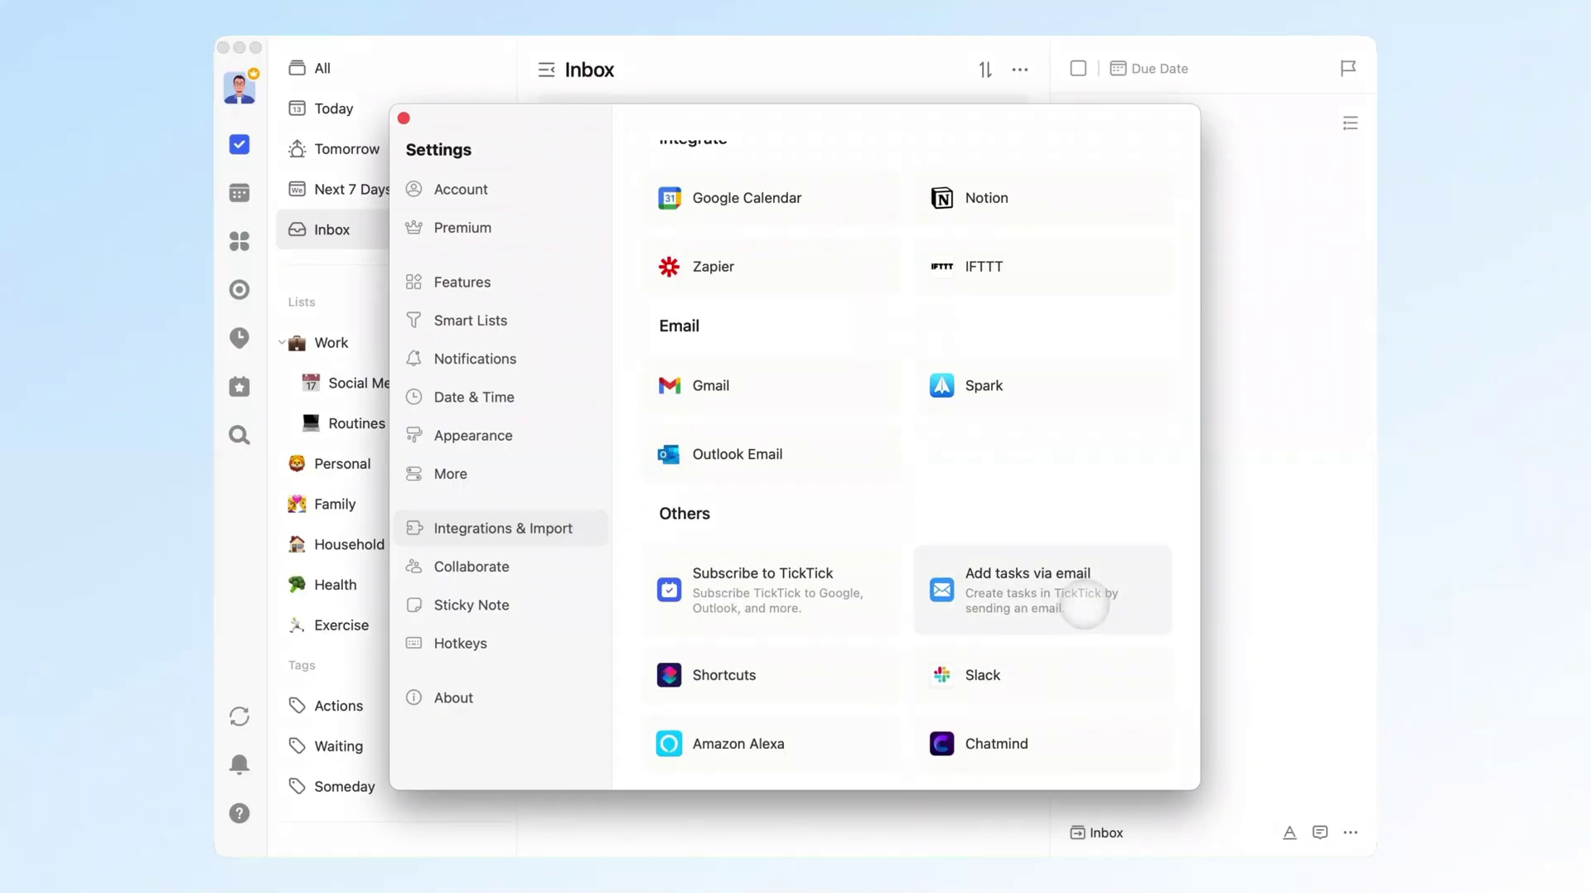
{"action": "left_click", "coordinate": [1084, 603]}
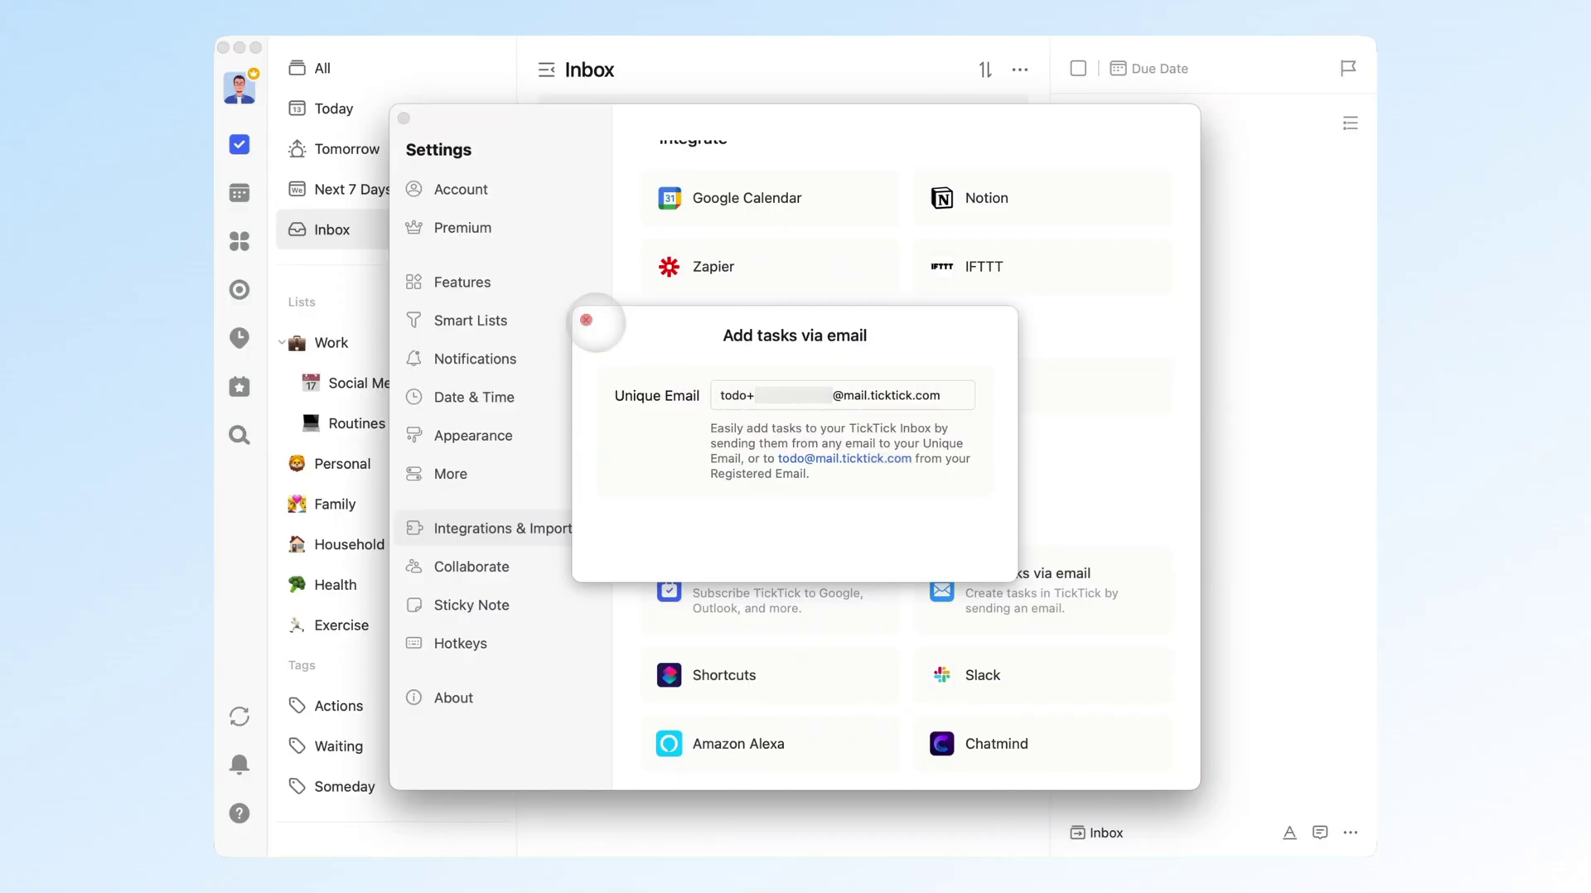
{"action": "left_click", "coordinate": [586, 320]}
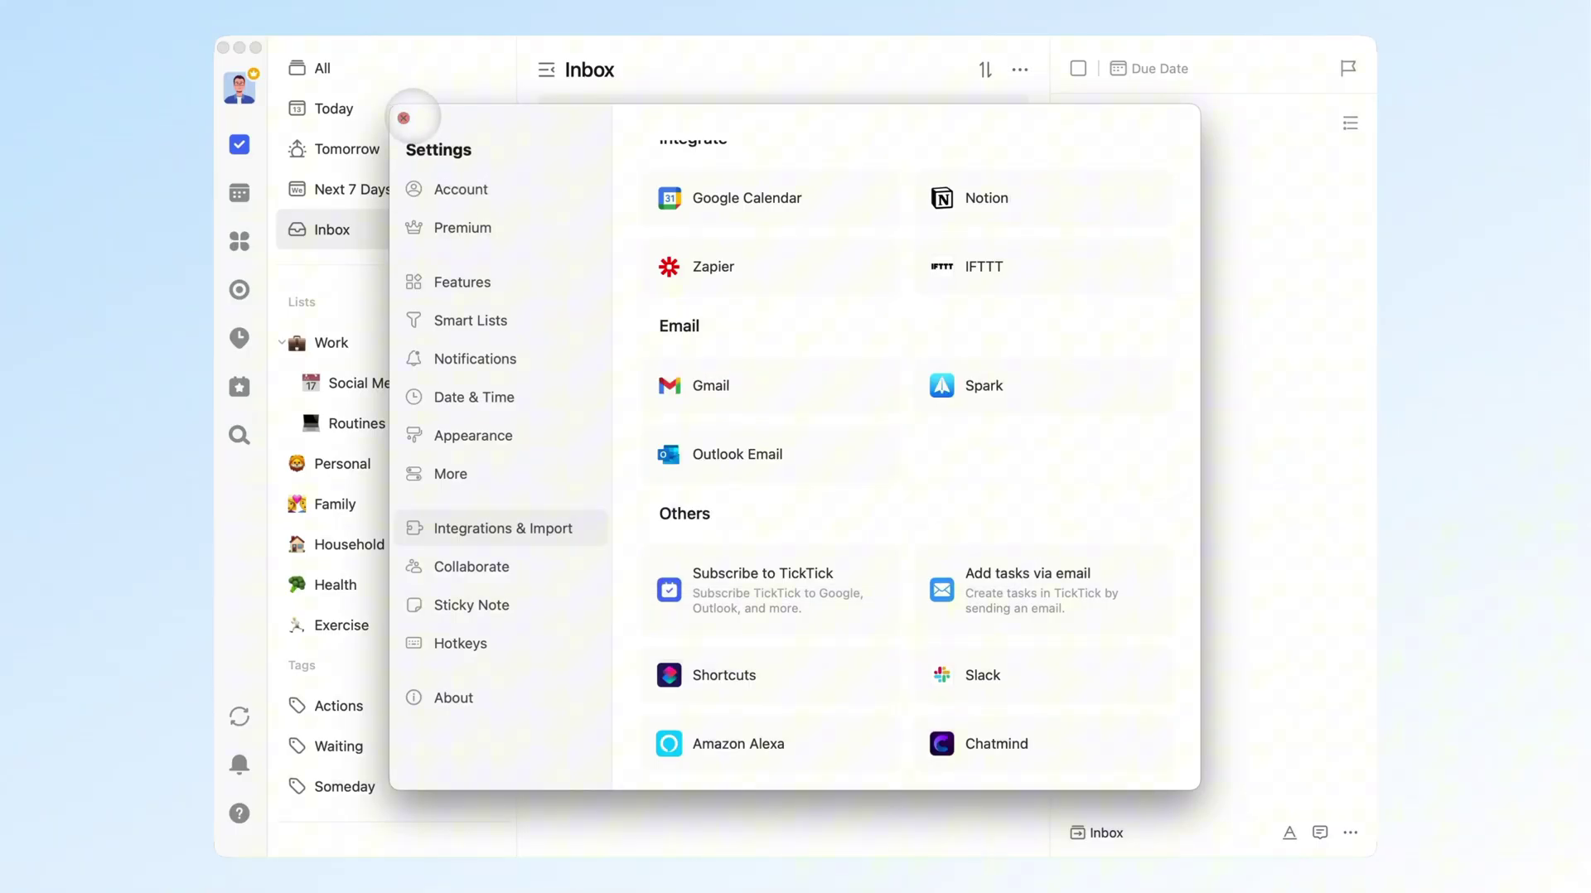
{"action": "left_click", "coordinate": [404, 117]}
Start a description for buy dog food, then open the Email potential brand partners task
{"action": "left_click", "coordinate": [1163, 519]}
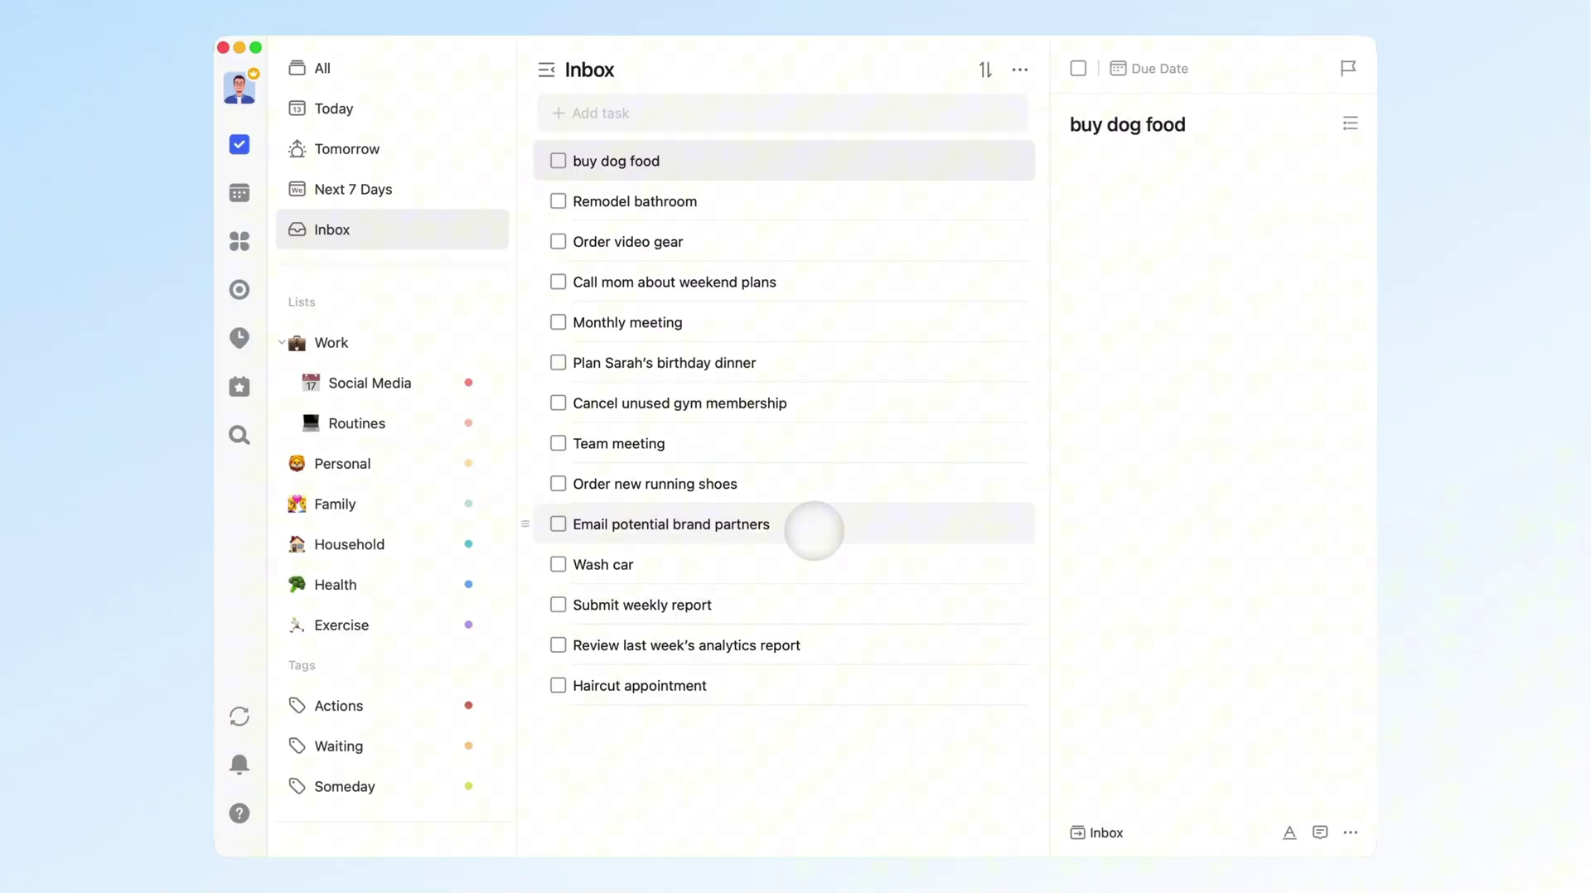
{"action": "left_click", "coordinate": [814, 530]}
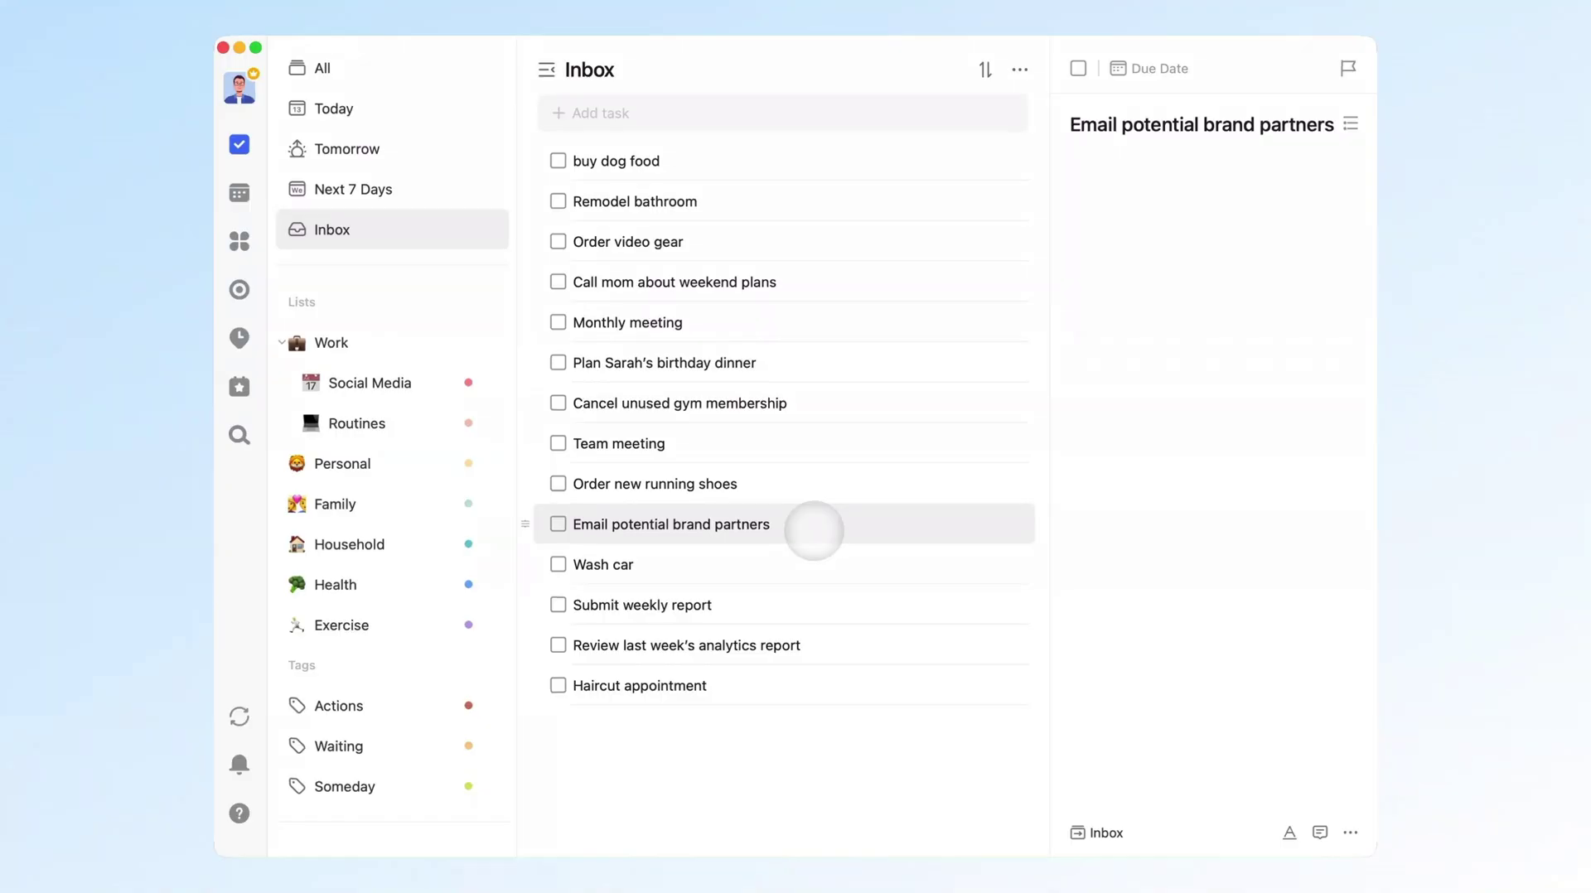
Delete Email potential brand partners, complete Call mom and Cancel unused gym membership, then open buy dog food
{"action": "right_click", "coordinate": [814, 531]}
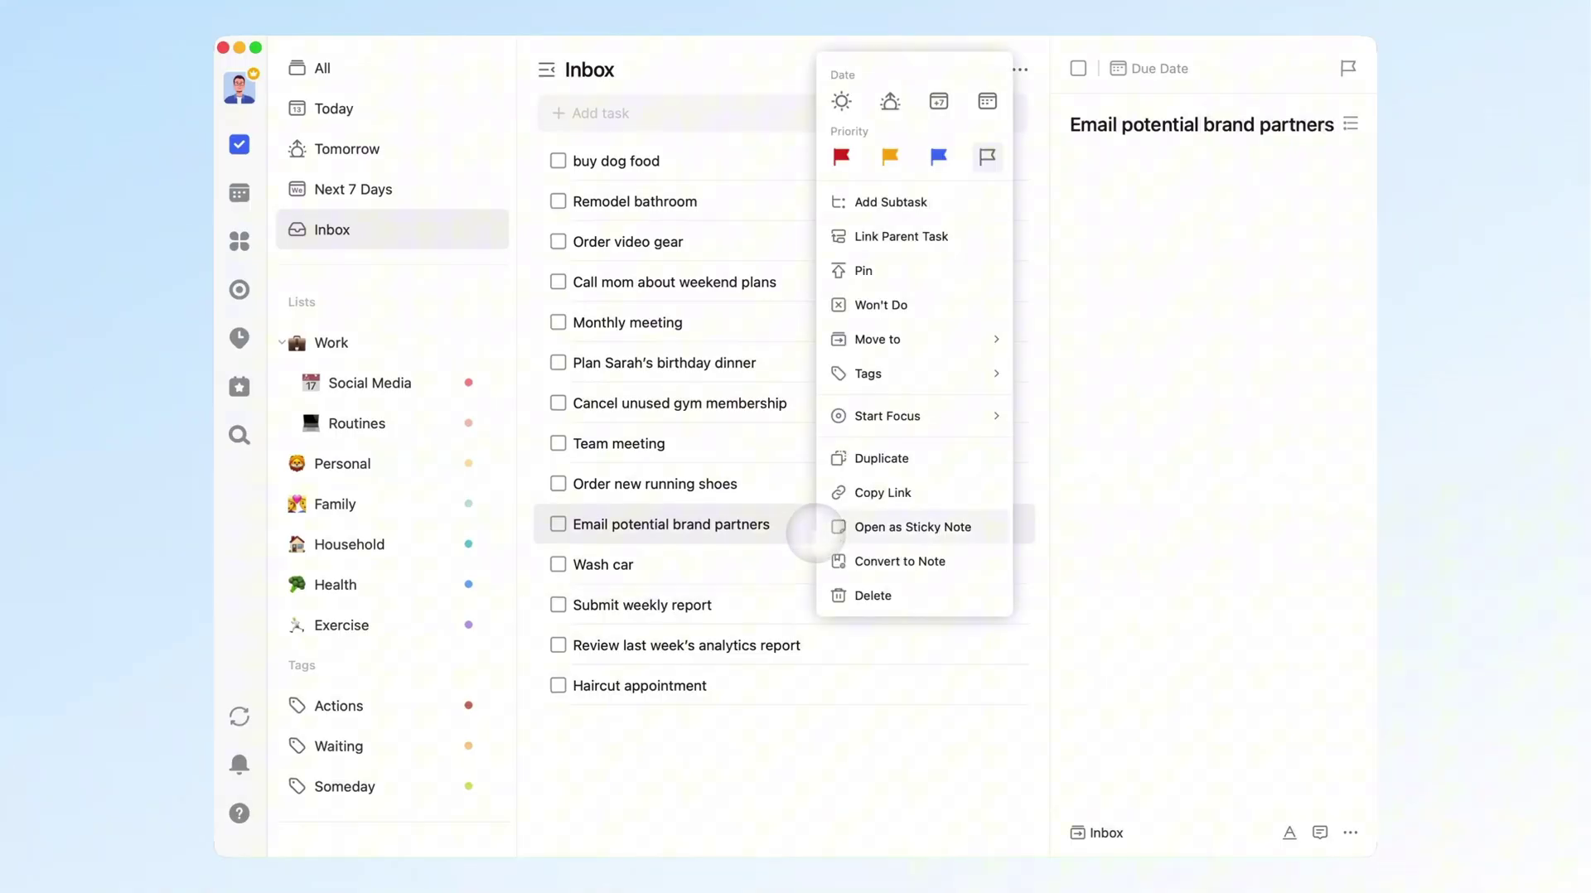
{"action": "left_click", "coordinate": [853, 593]}
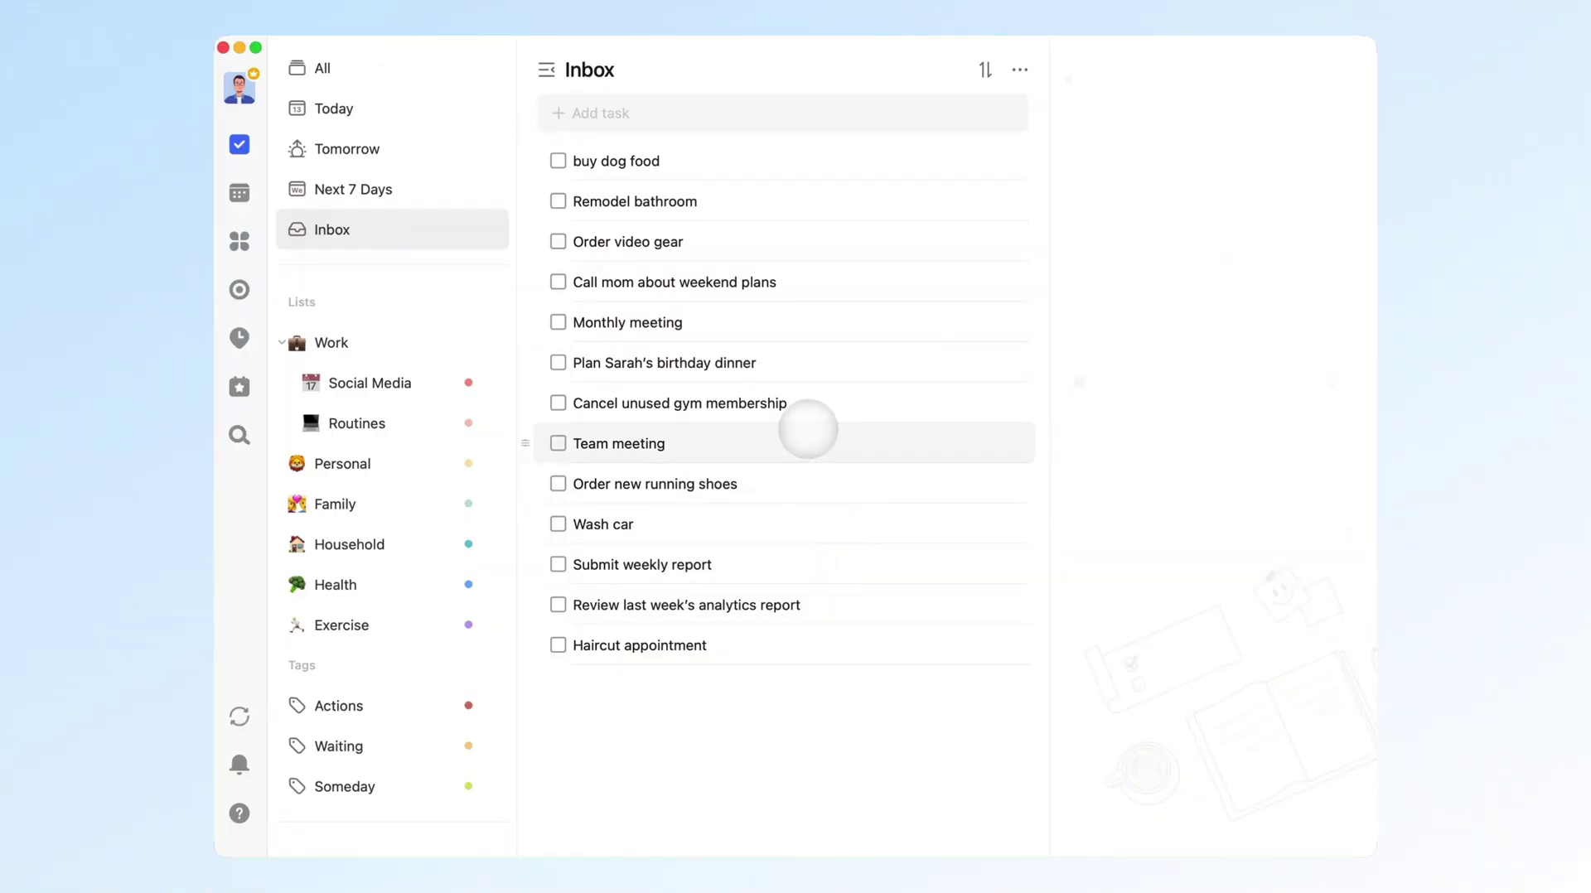
{"action": "left_click", "coordinate": [809, 282]}
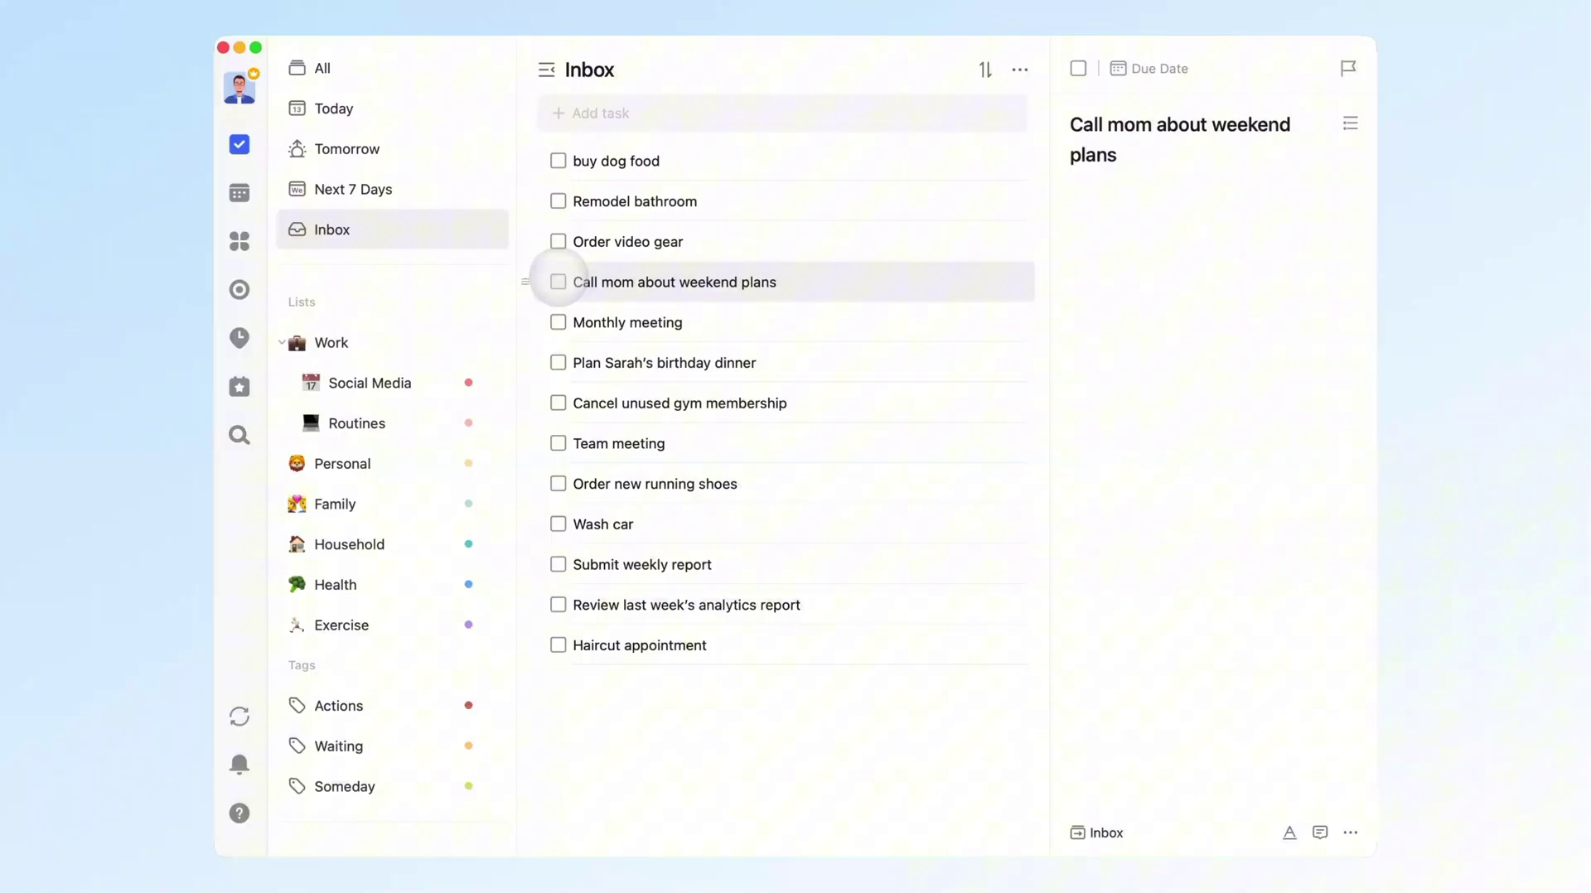
{"action": "left_click", "coordinate": [558, 282]}
{"action": "left_click", "coordinate": [806, 362]}
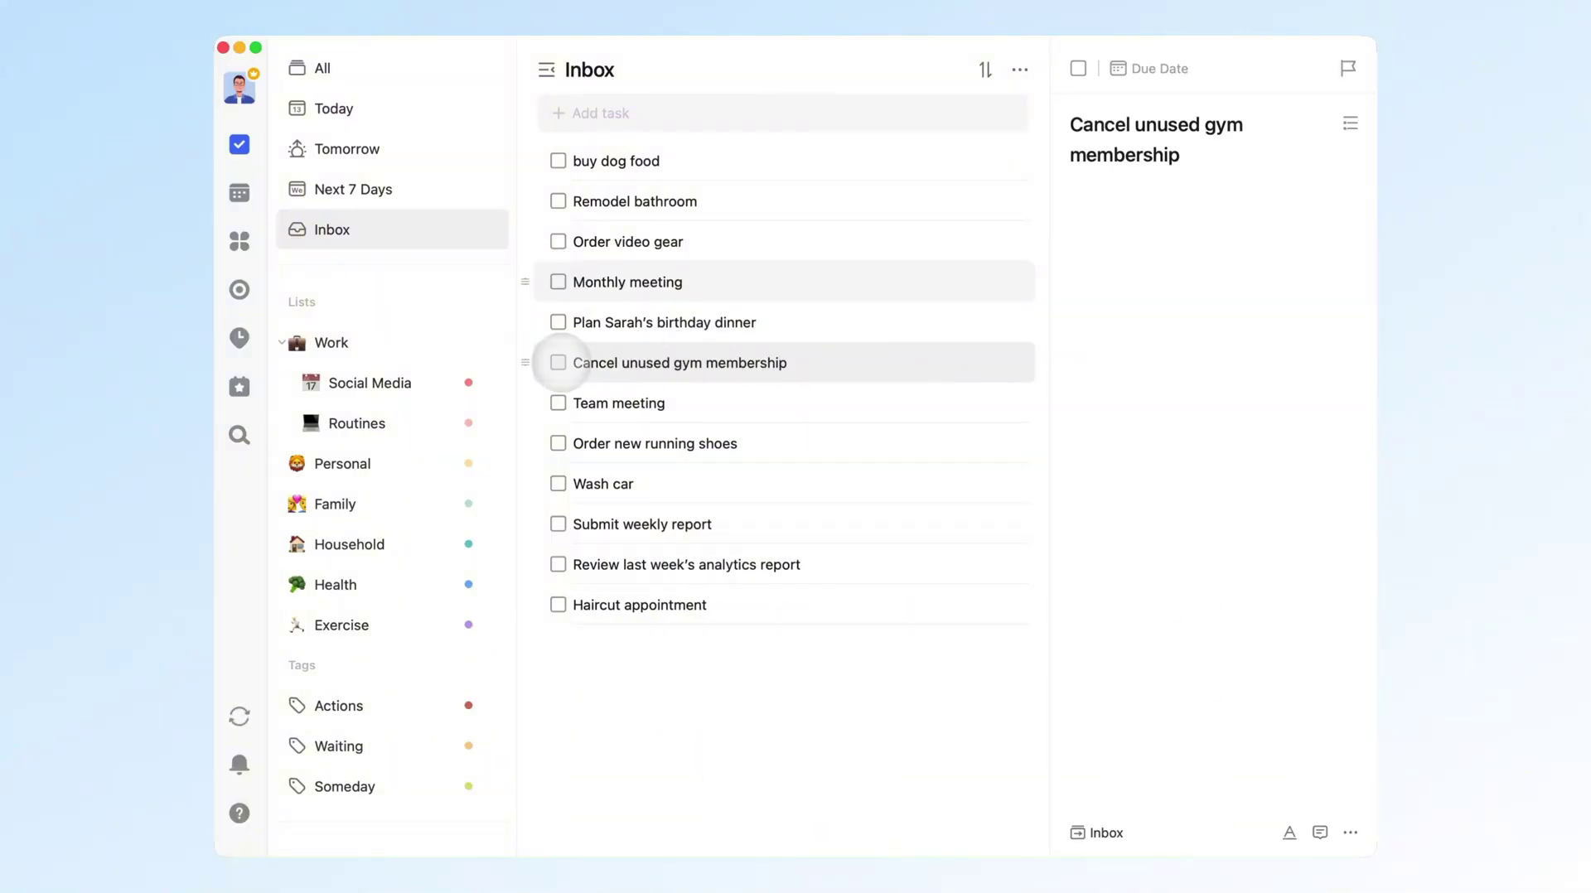
{"action": "left_click", "coordinate": [558, 362]}
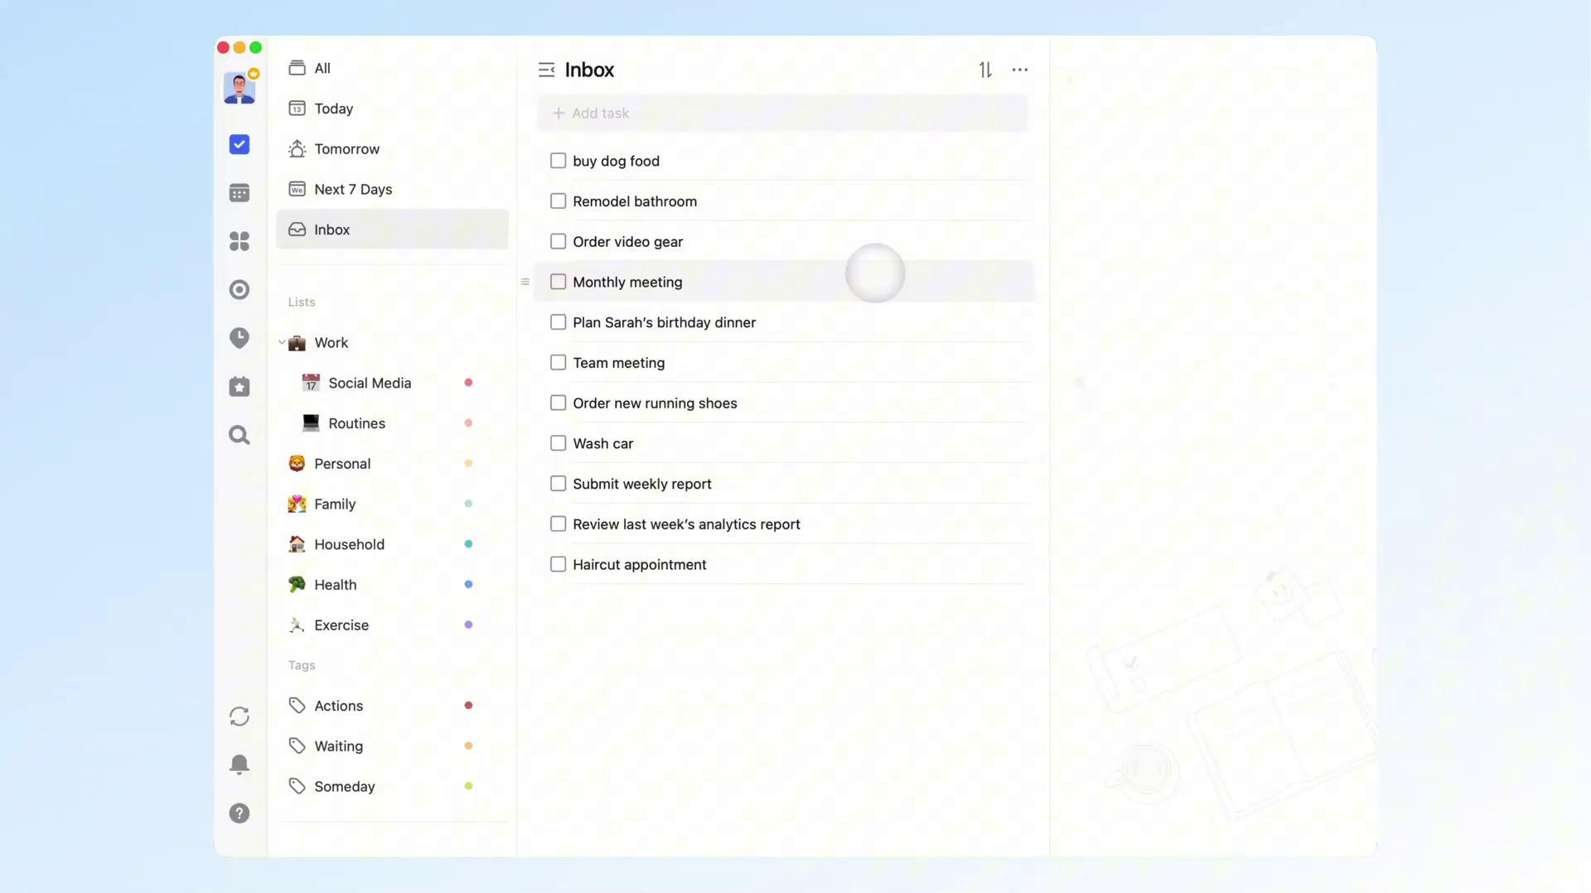
{"action": "left_click", "coordinate": [862, 170]}
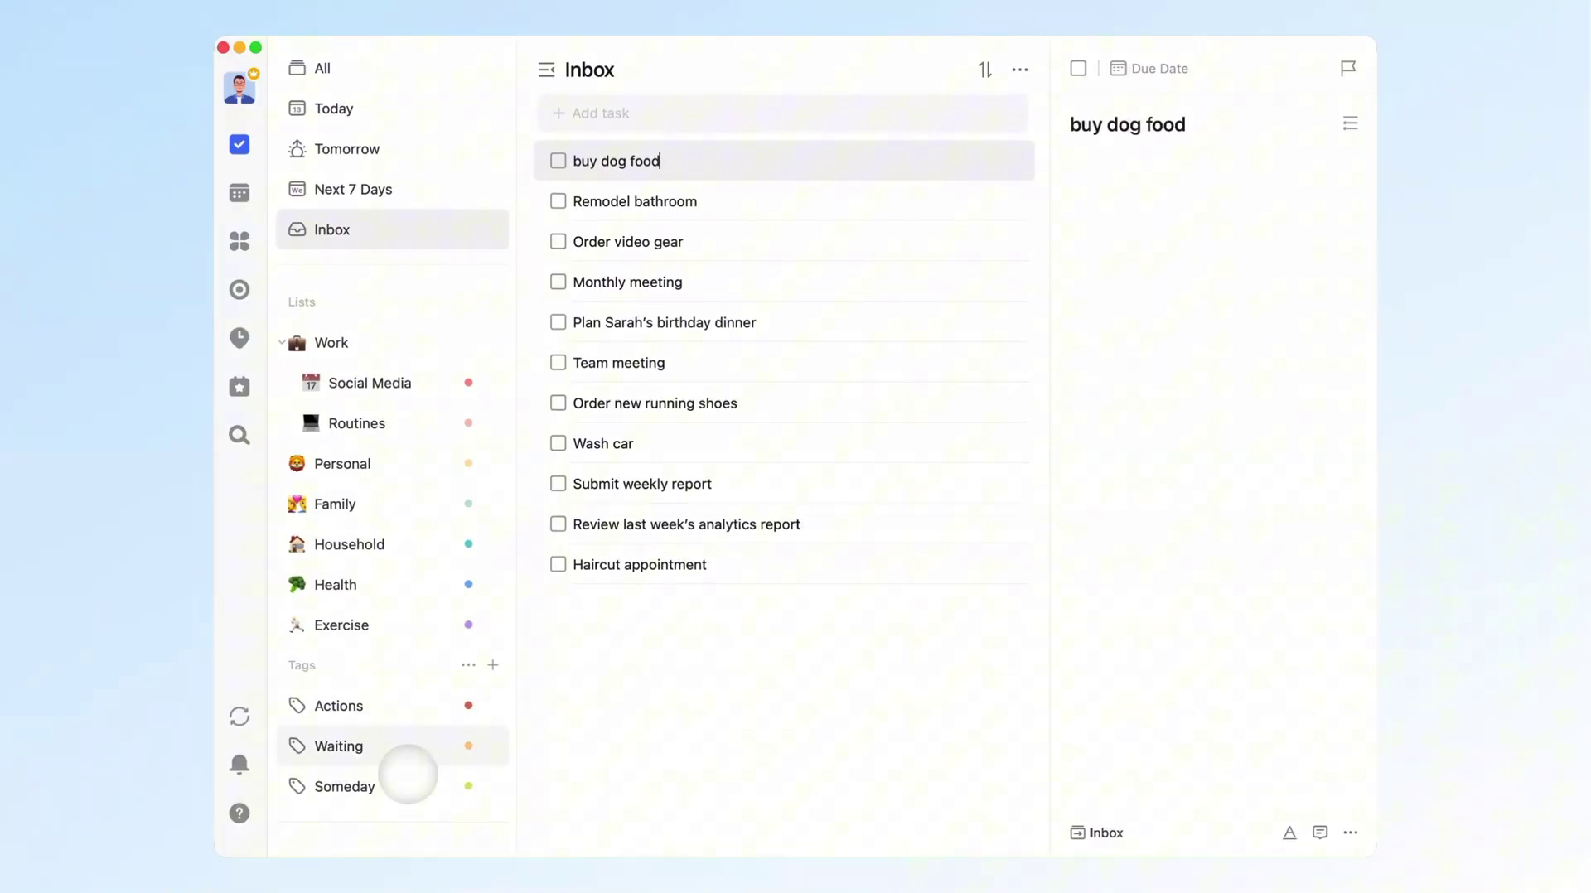
Tag buy dog food as Waiting, move it into Household, and view the Routines list
{"action": "left_click", "coordinate": [1115, 185]}
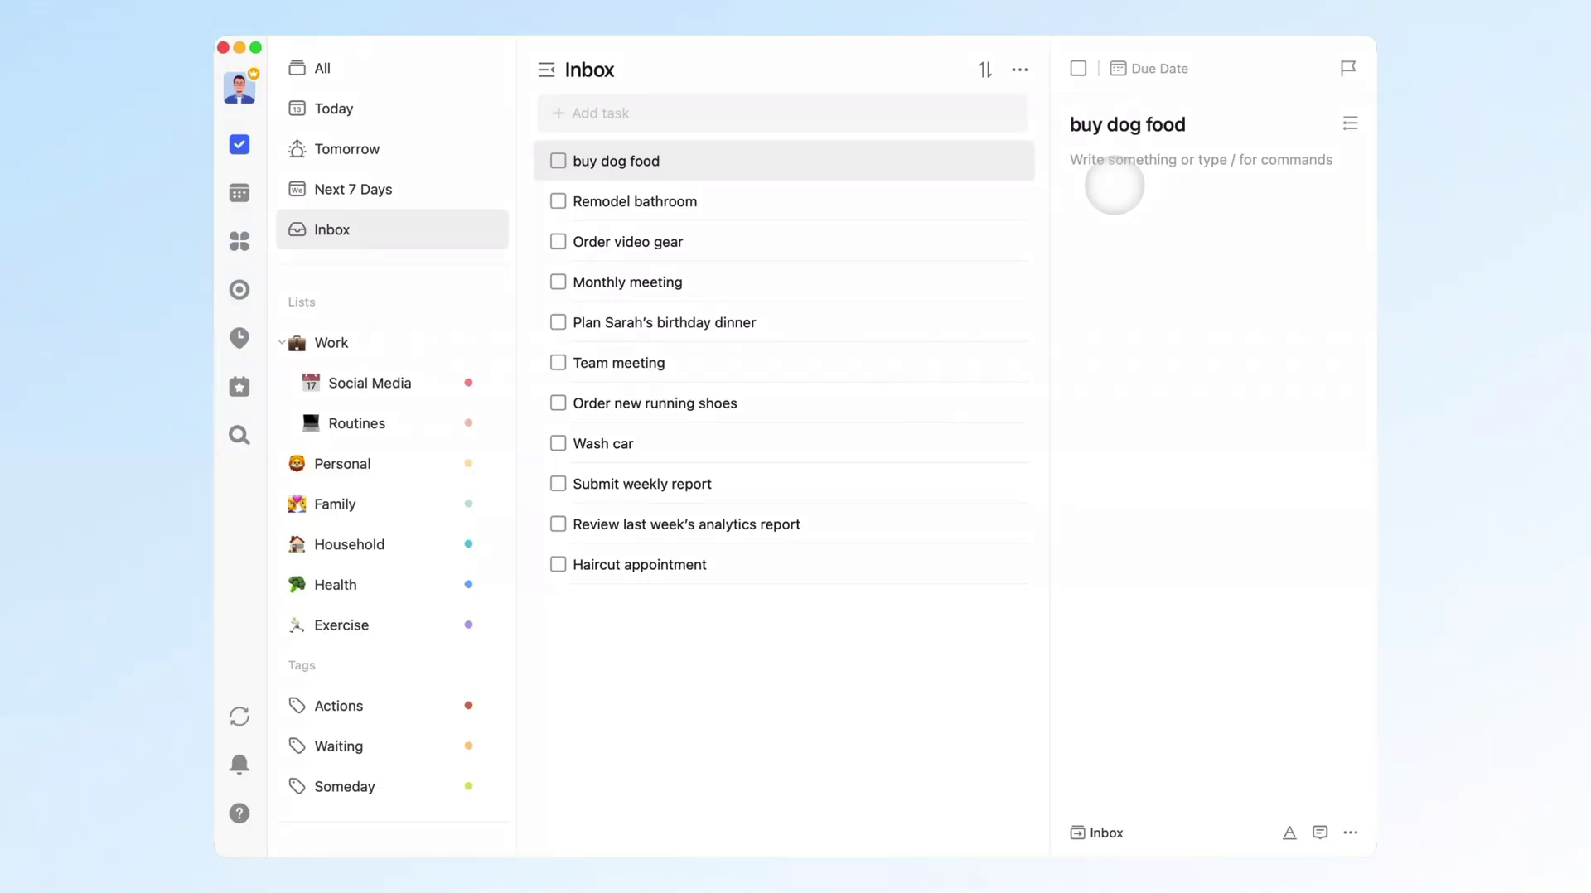
{"action": "type", "text": "#"}
{"action": "left_click", "coordinate": [1116, 226]}
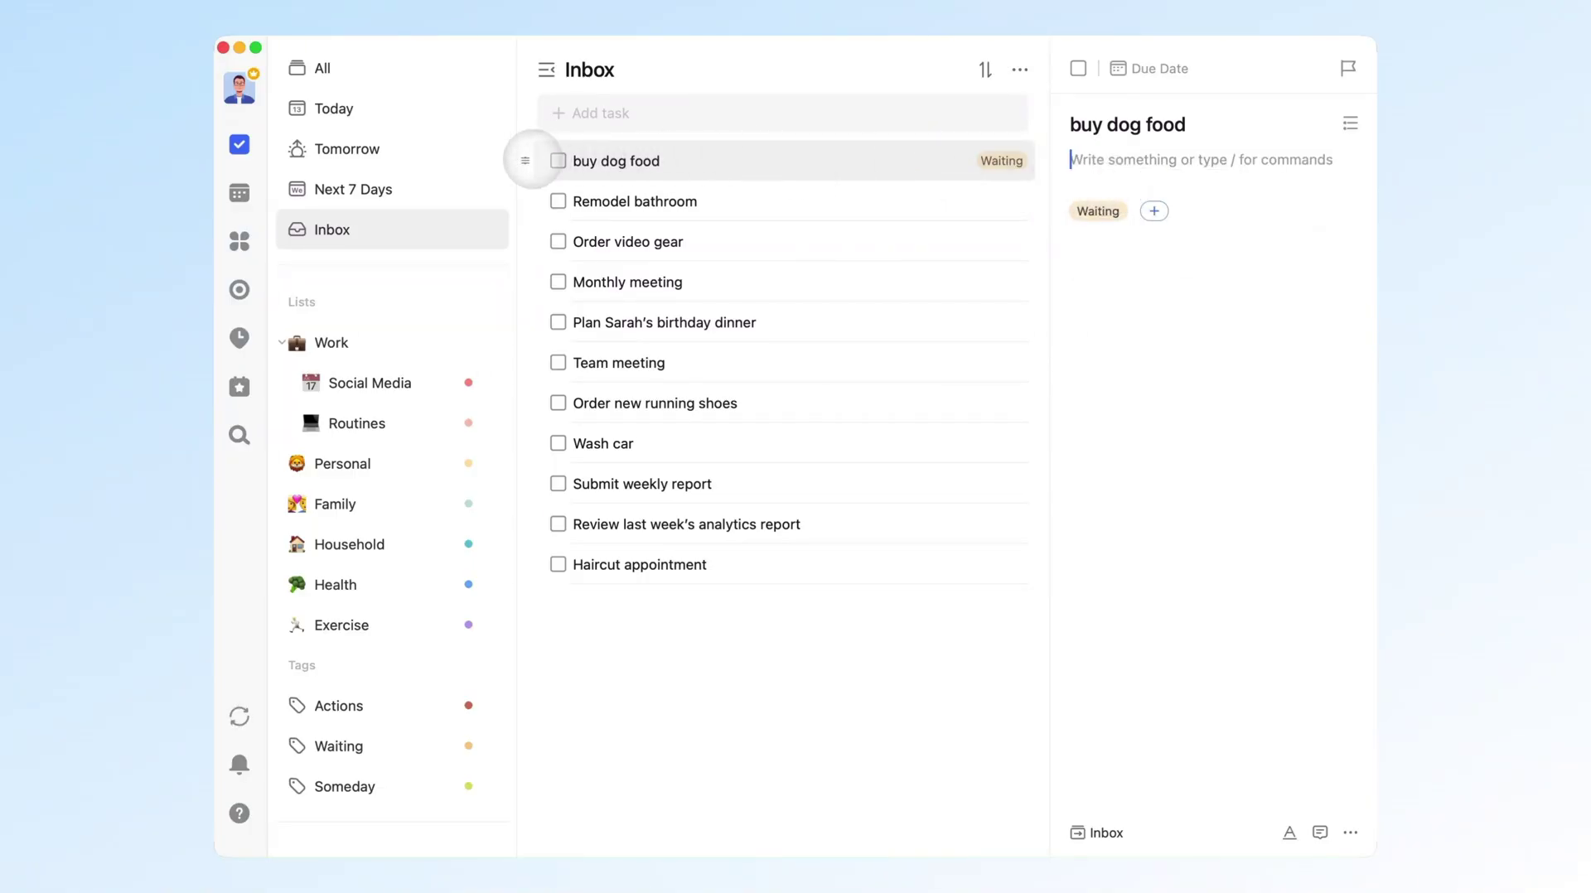
{"action": "left_click_drag", "start_coordinate": [525, 161], "coordinate": [426, 537]}
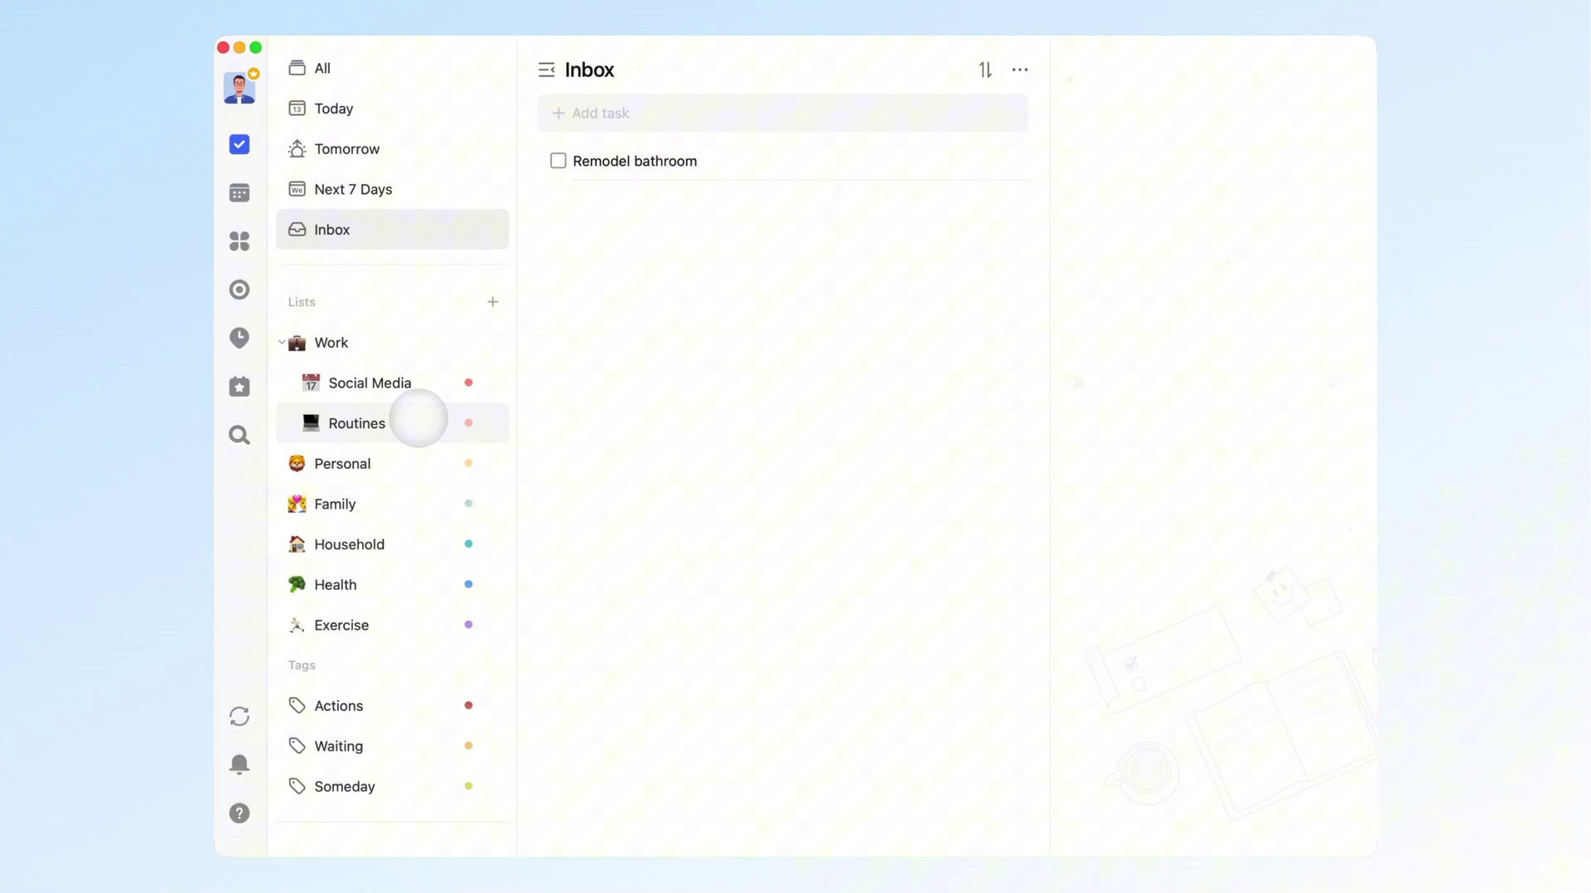
{"action": "left_click", "coordinate": [419, 420]}
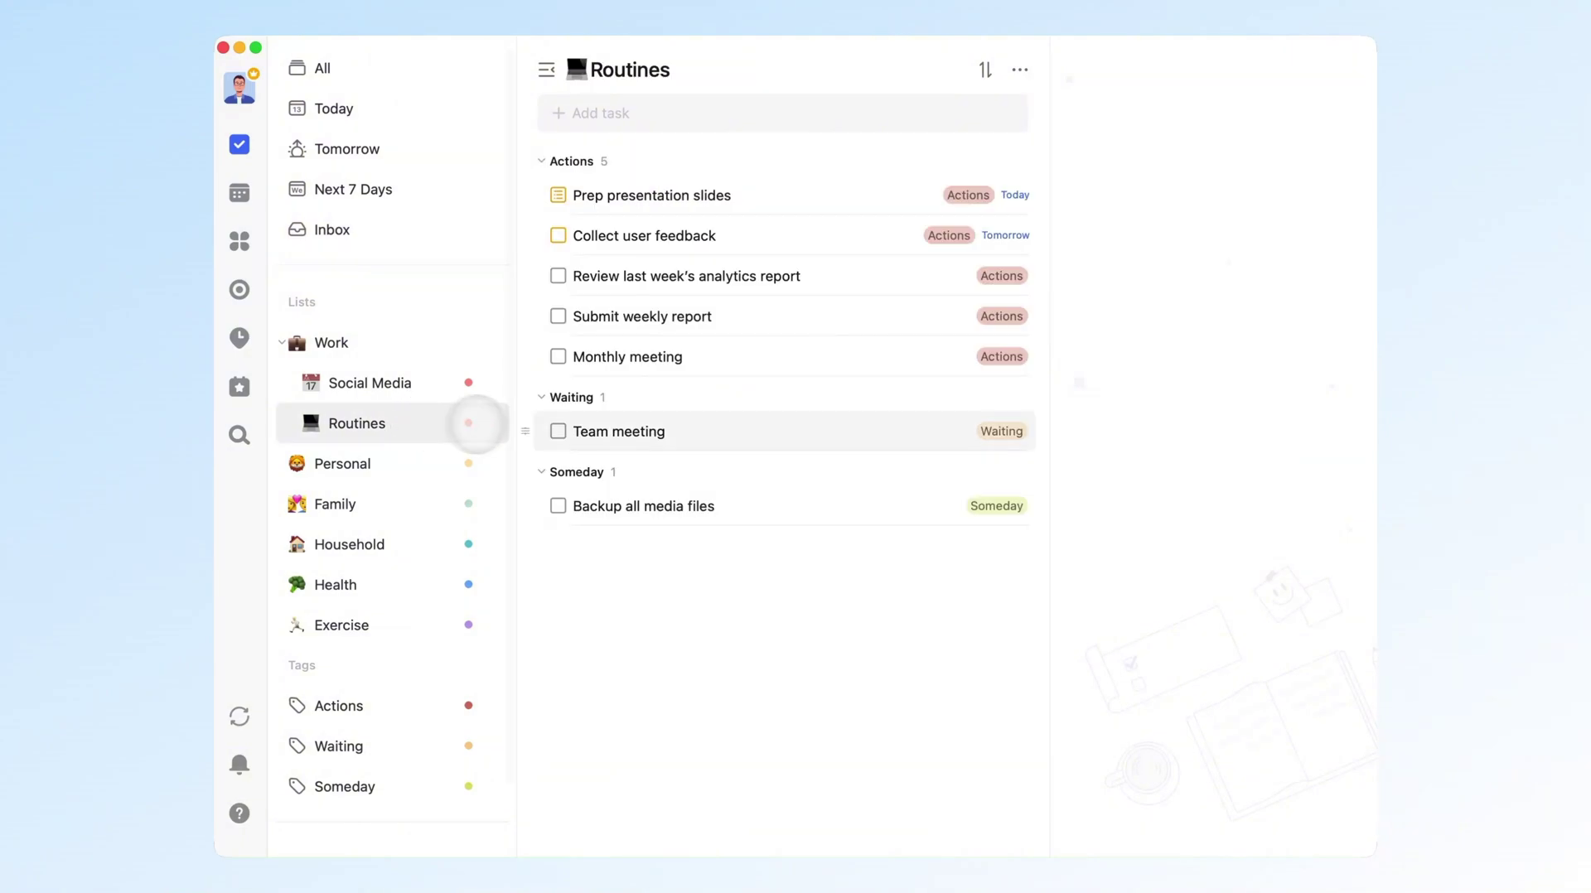
Paste five meeting steps into Monthly meeting's notes as a checklist, then bring up Remodel bathroom's task actions
{"action": "left_click", "coordinate": [746, 368]}
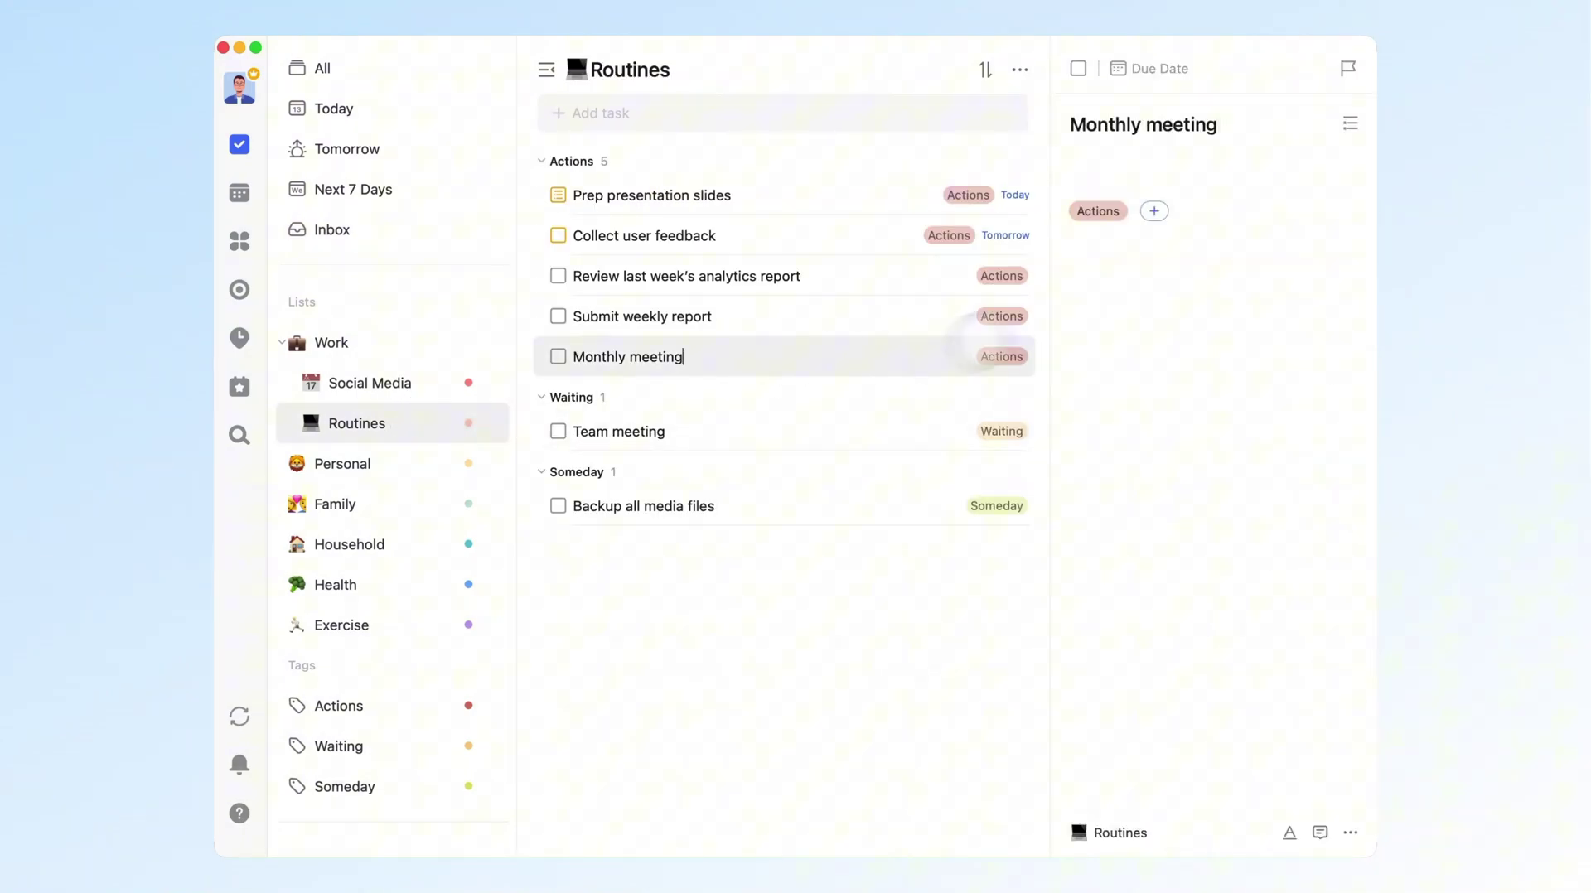
{"action": "left_click", "coordinate": [1185, 162]}
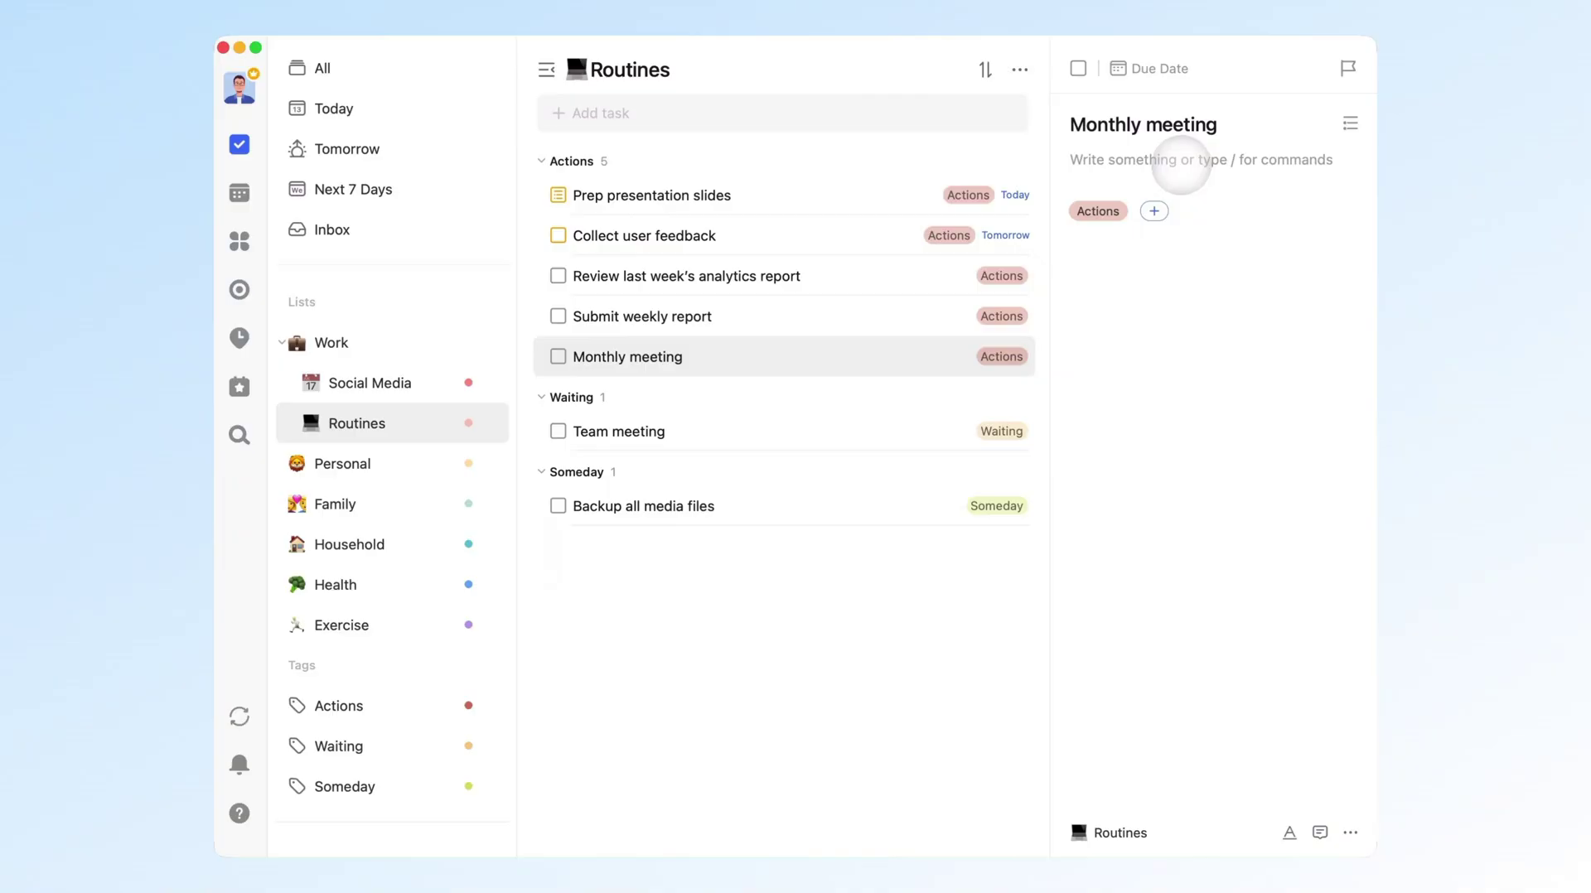
{"action": "type", "text": "Analyze last week’s data Summarize this week’s work Plan next week’s tasks Proofread report Email report to manager"}
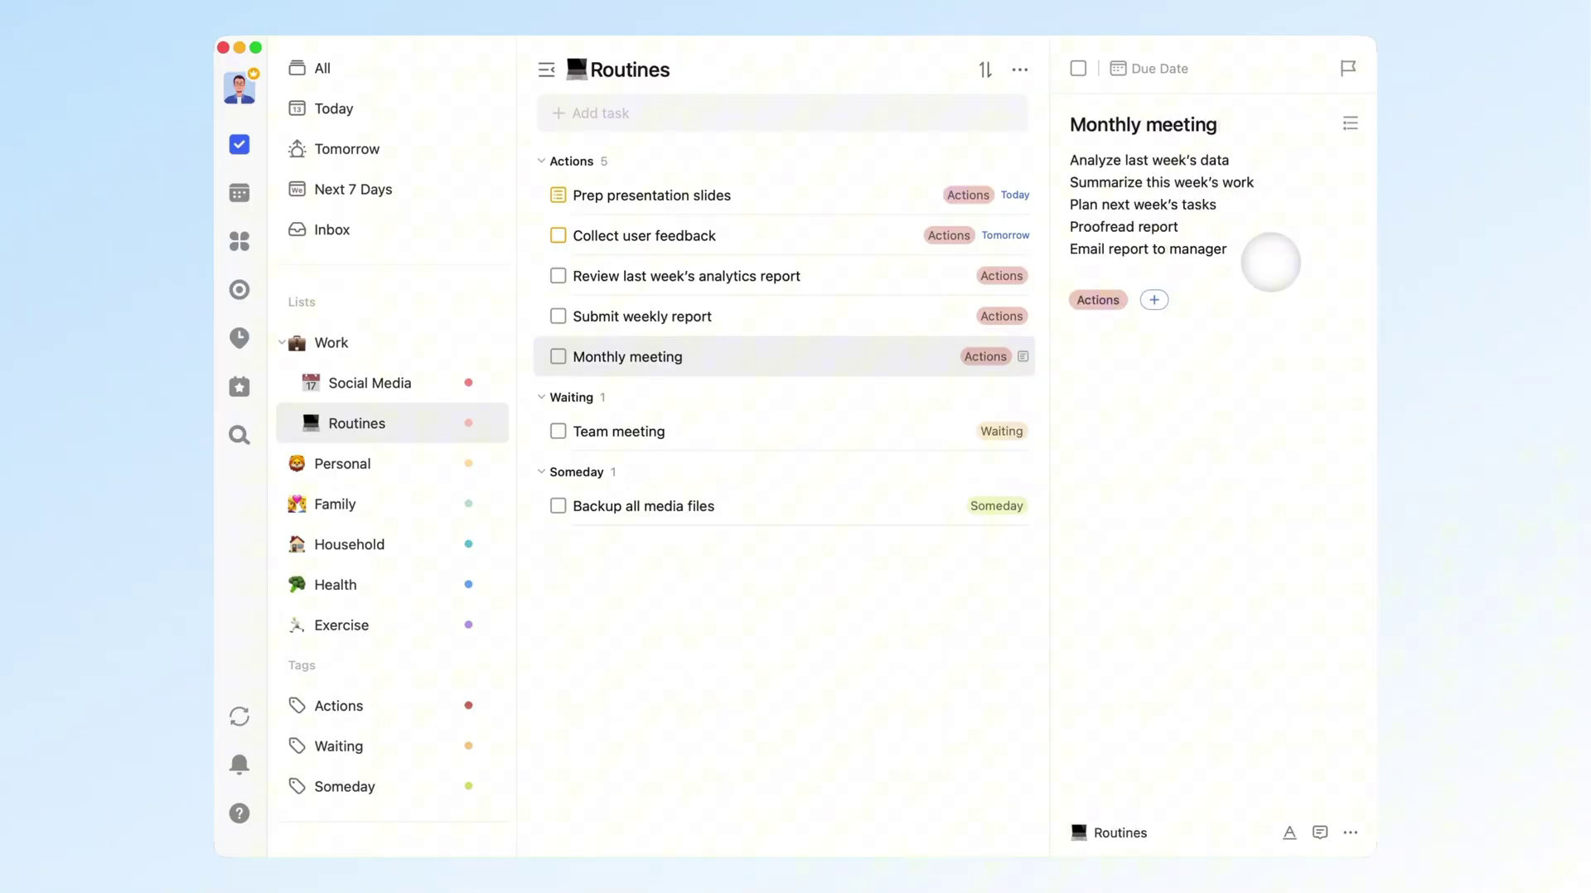
{"action": "left_click", "coordinate": [1349, 123]}
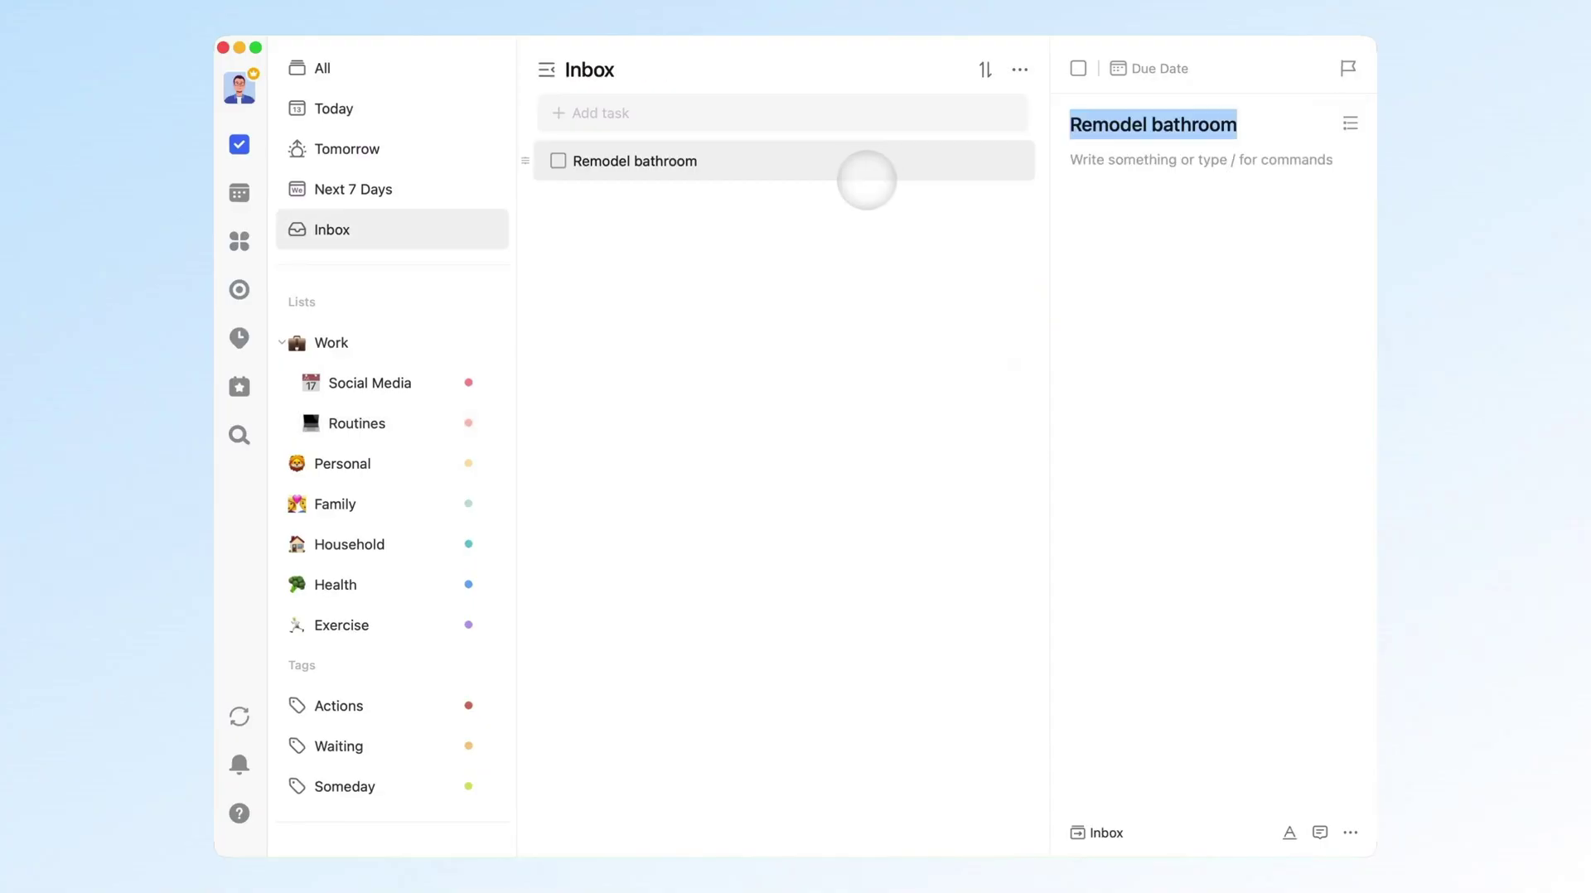
{"action": "right_click", "coordinate": [863, 176]}
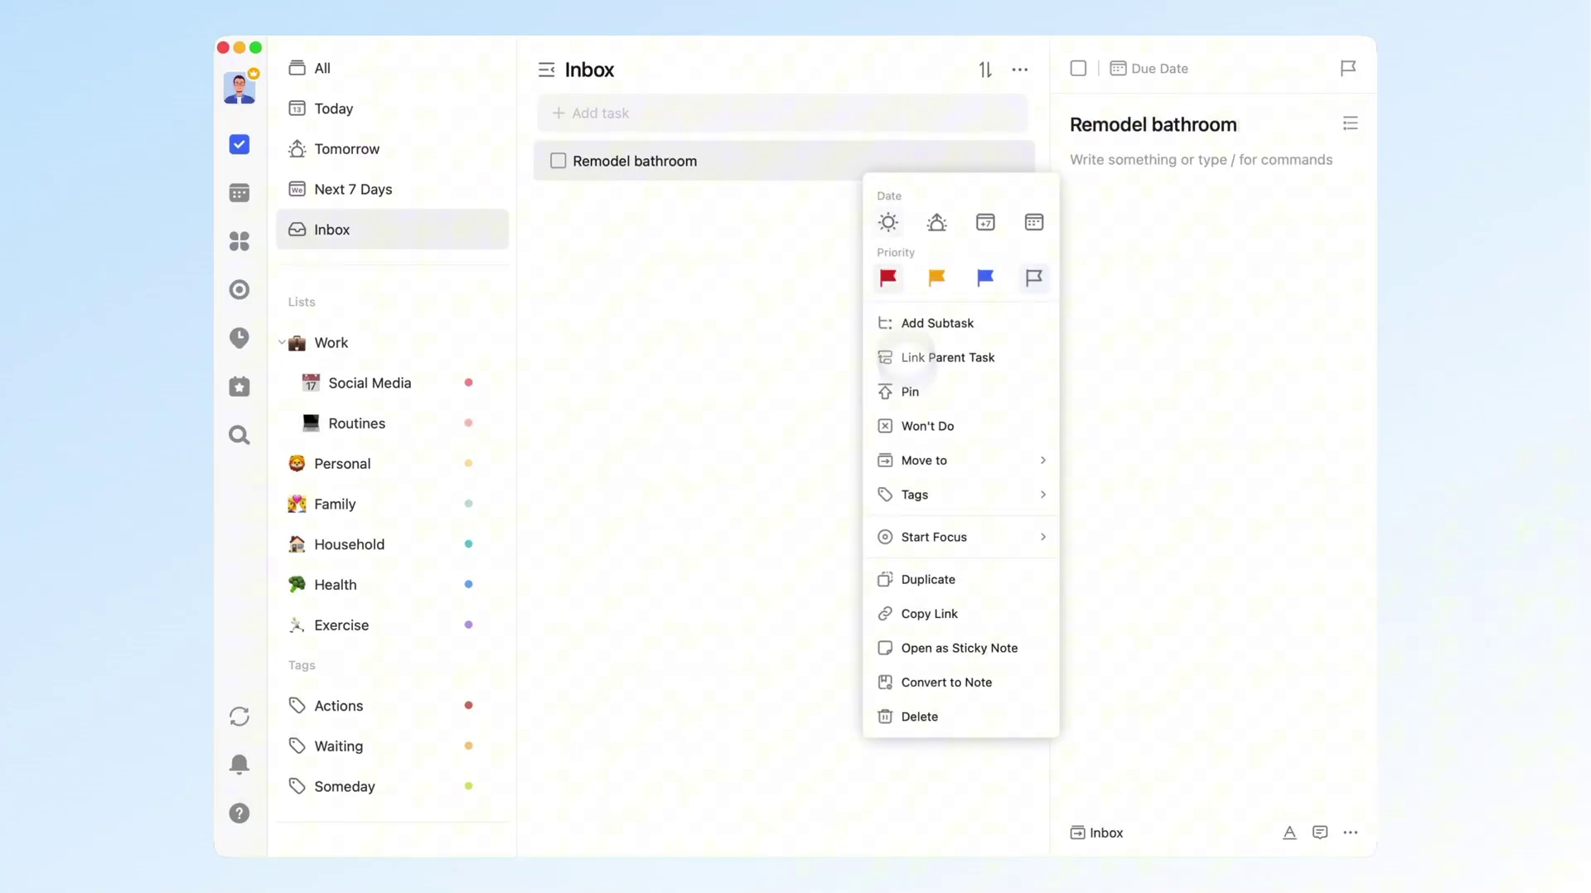
Delete the Remodel bathroom task and start a new list named Remodel bathroom
{"action": "left_click", "coordinate": [924, 721]}
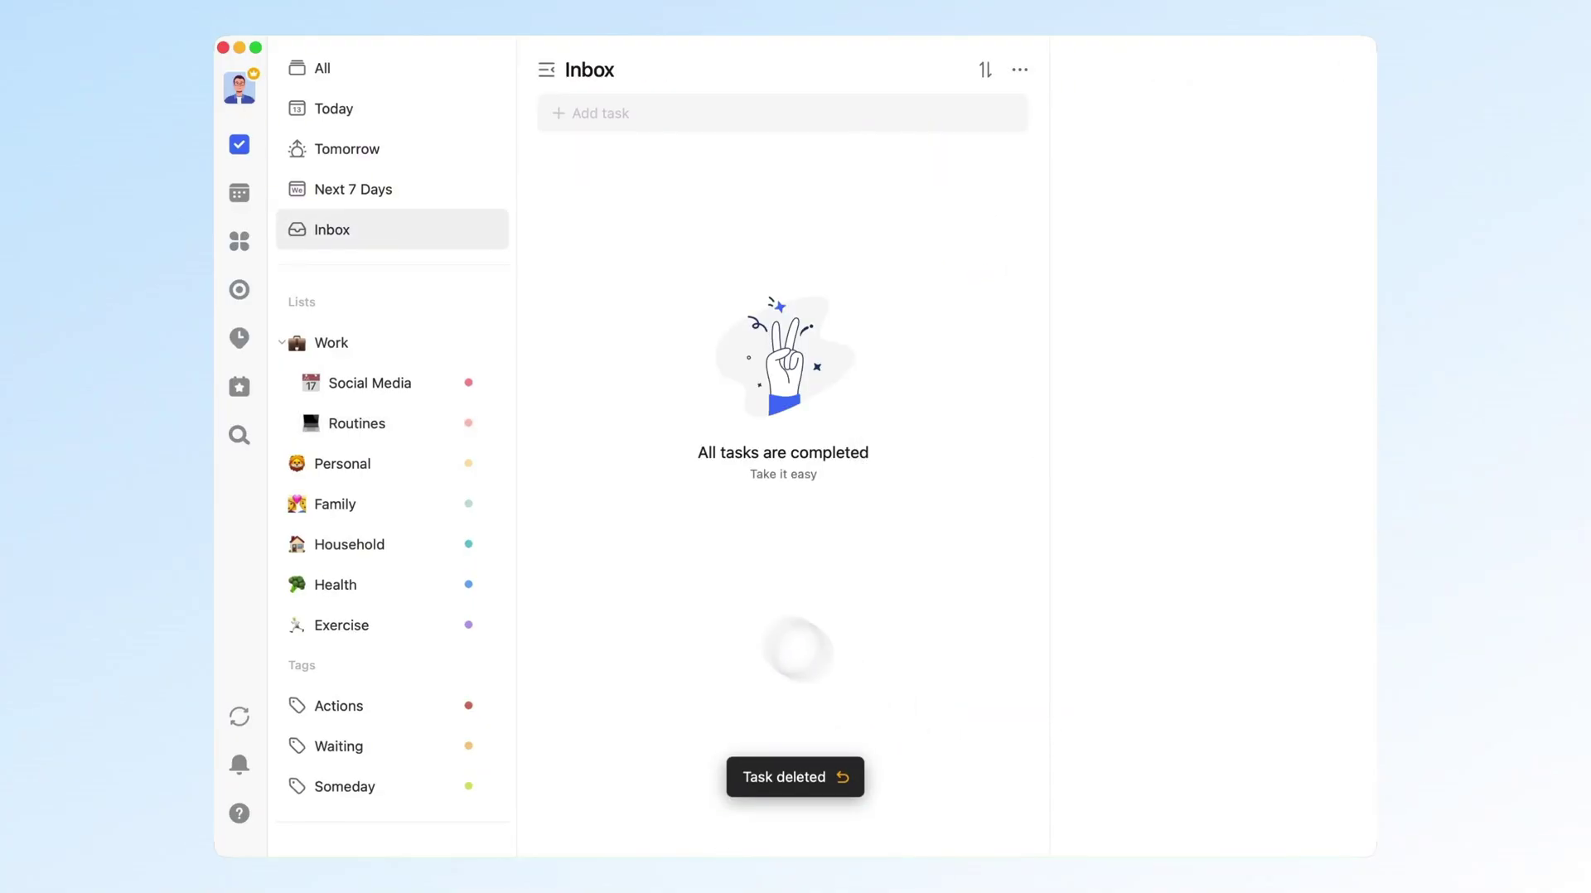
{"action": "left_click", "coordinate": [493, 301]}
{"action": "left_click", "coordinate": [580, 309]}
{"action": "type", "text": "Remodel bathroom"}
Give the list a hammer-and-wrench icon, save it, and place it below Exercise
{"action": "left_click", "coordinate": [441, 312]}
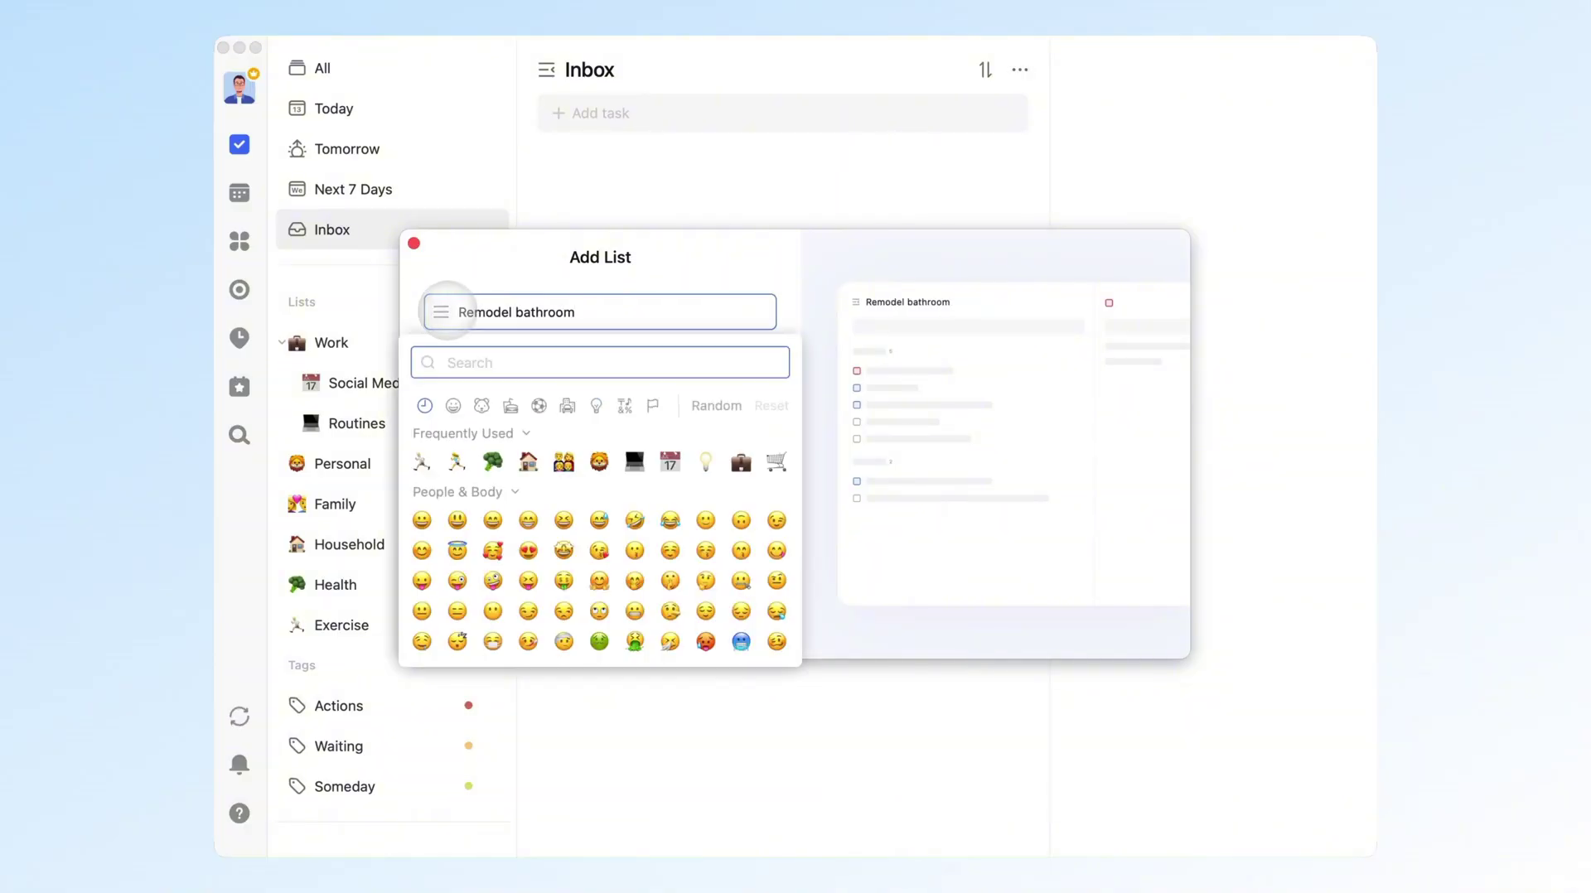
{"action": "left_click", "coordinate": [596, 405]}
{"action": "scroll", "coordinate": [630, 497], "scroll_direction": "down", "scroll_amount": 5}
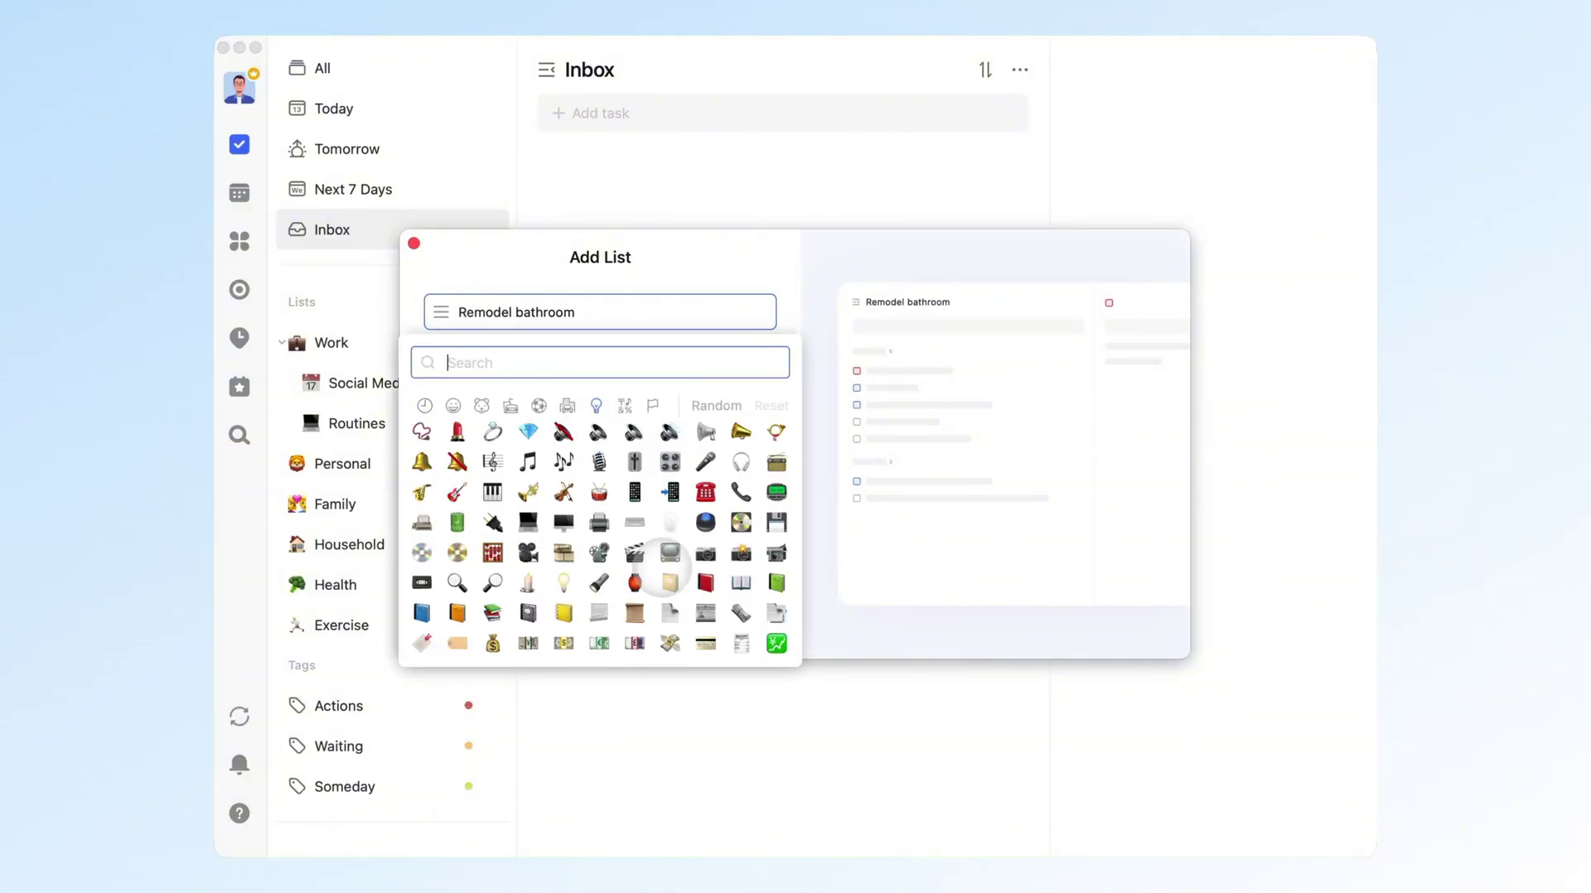
{"action": "left_click", "coordinate": [762, 524]}
{"action": "left_click", "coordinate": [735, 627]}
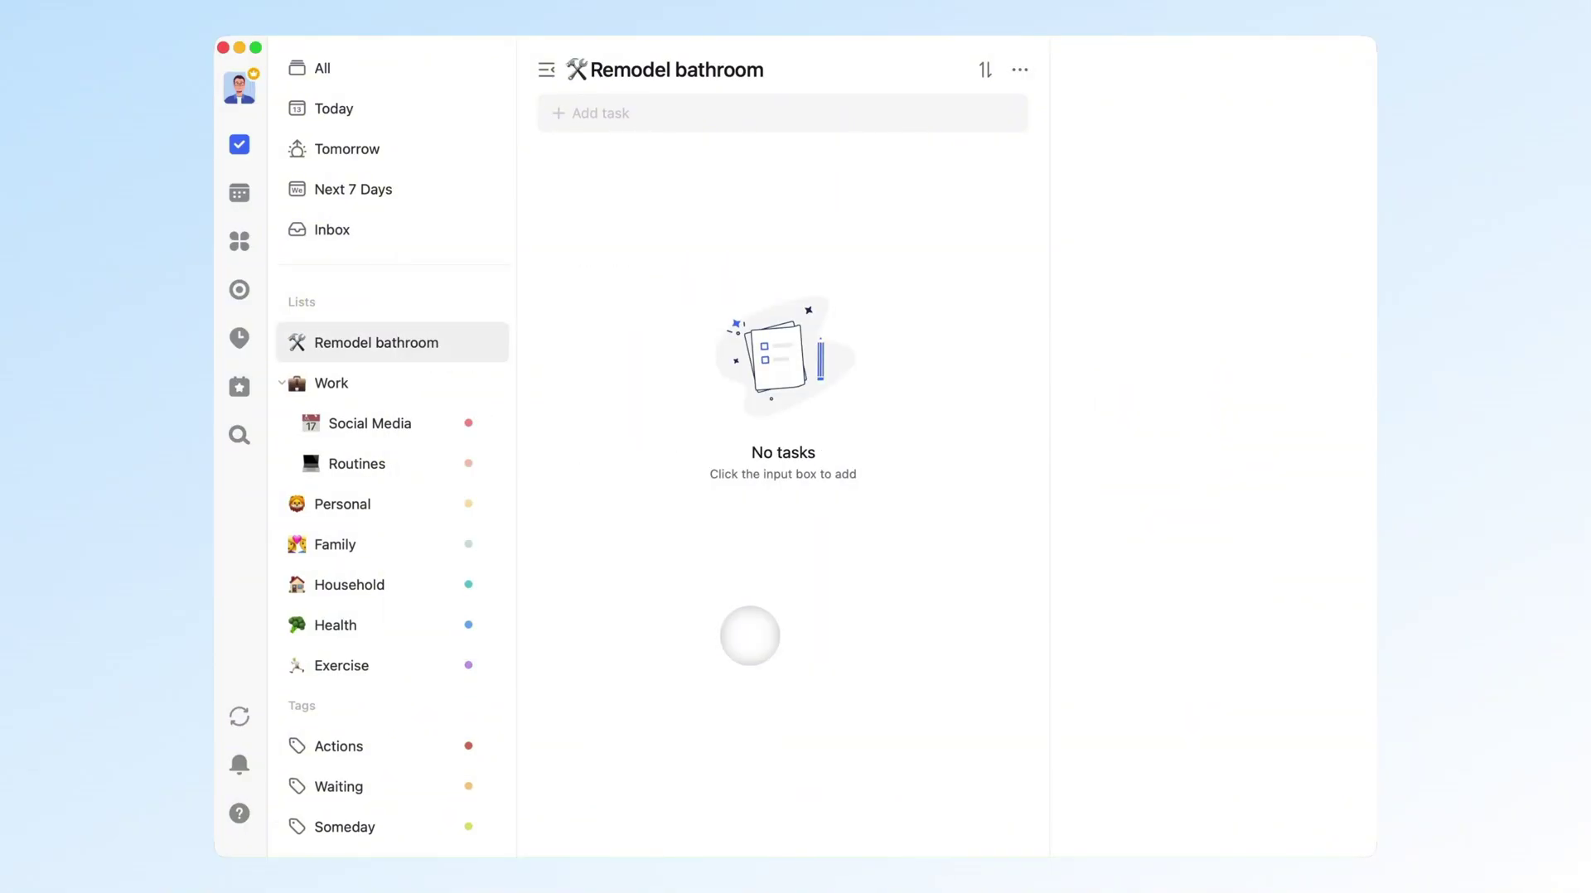
{"action": "left_click_drag", "start_coordinate": [377, 341], "coordinate": [420, 668]}
{"action": "left_click", "coordinate": [727, 124]}
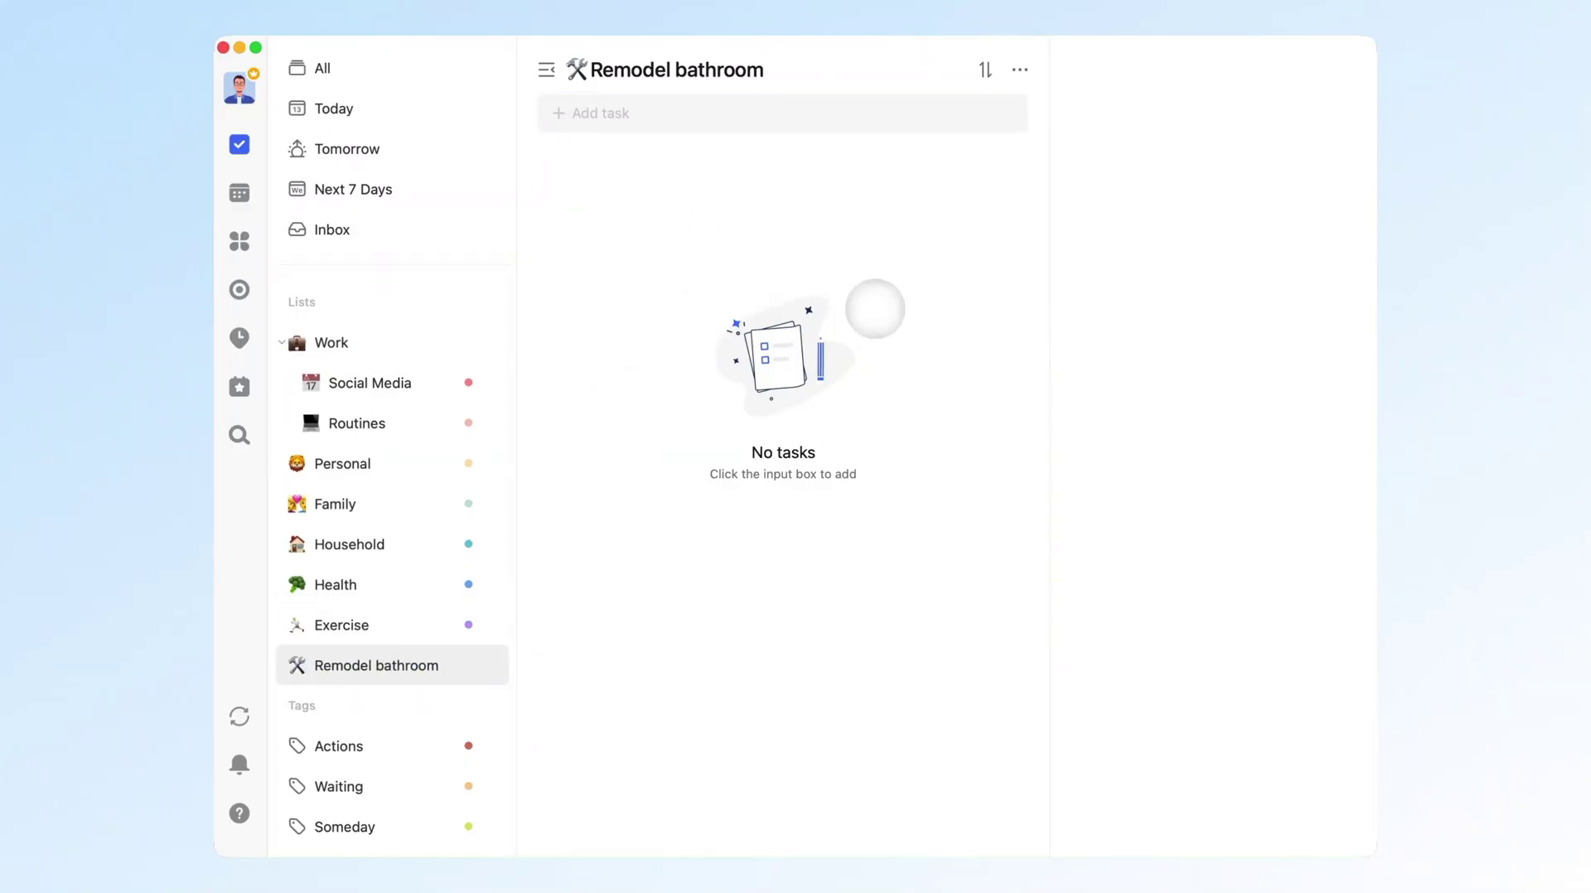
Create a Home context tag with a chosen colour
{"action": "scroll", "coordinate": [401, 730], "scroll_direction": "down", "scroll_amount": 3}
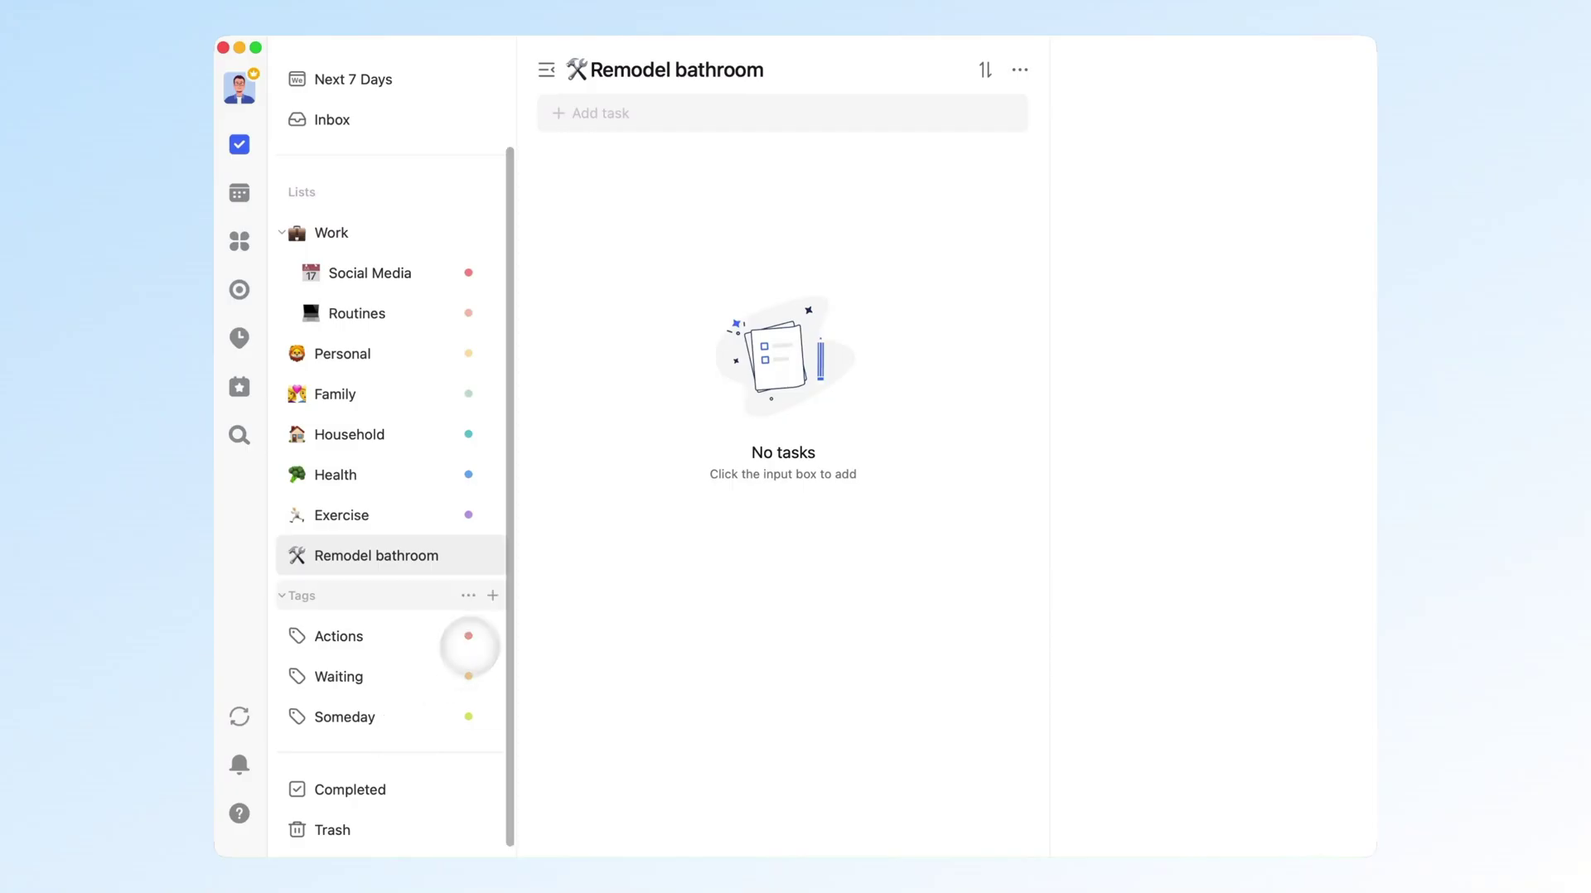
{"action": "left_click", "coordinate": [494, 596]}
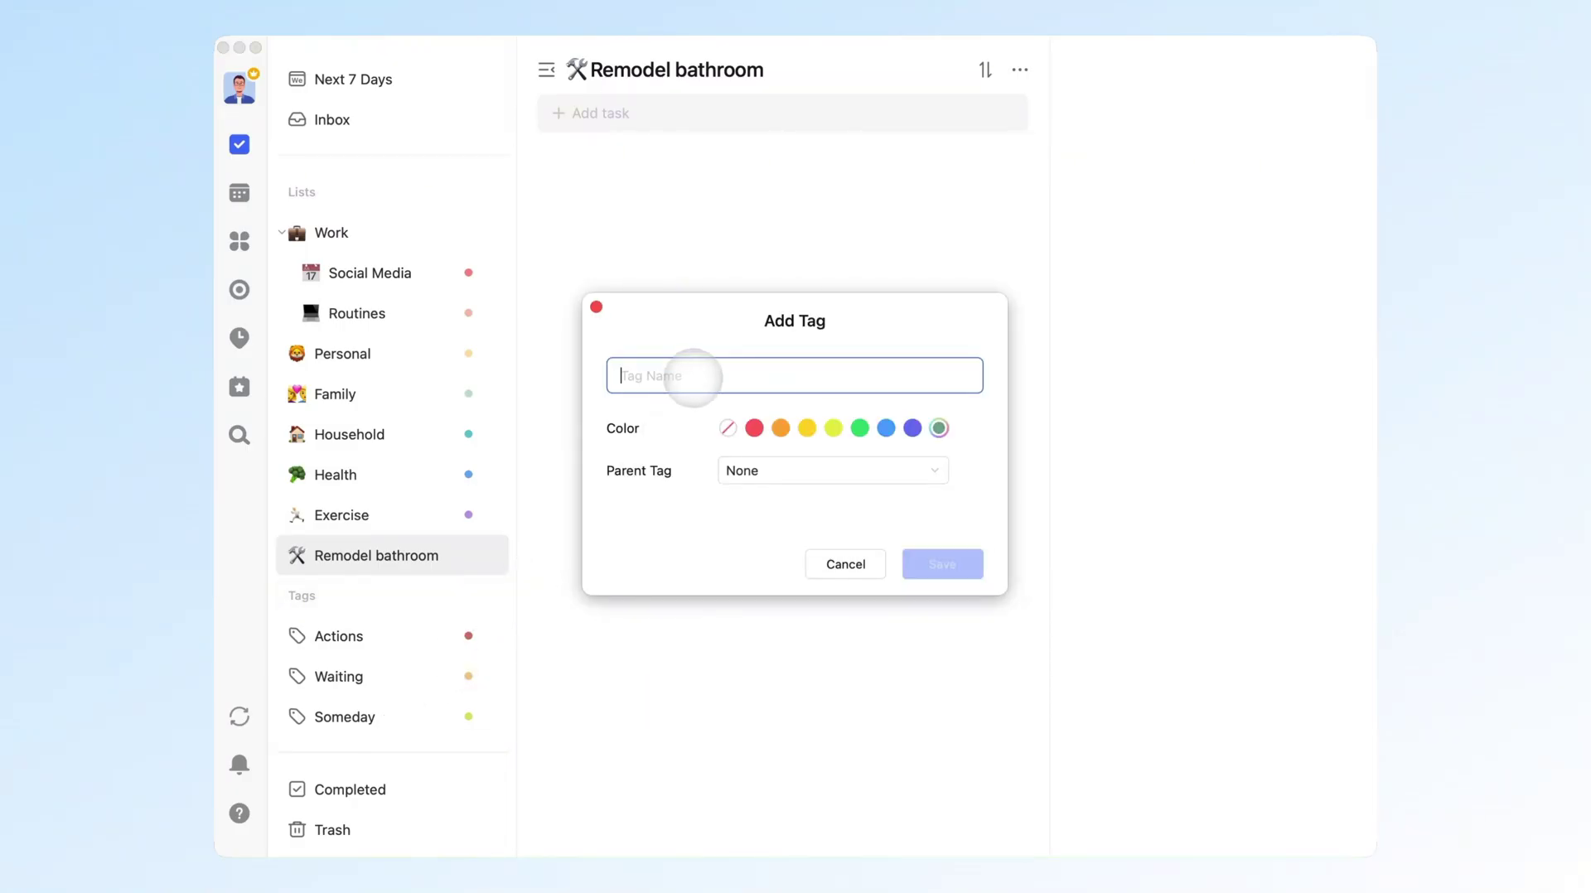
{"action": "type", "text": "Home"}
{"action": "left_click", "coordinate": [938, 428]}
{"action": "left_click", "coordinate": [965, 564]}
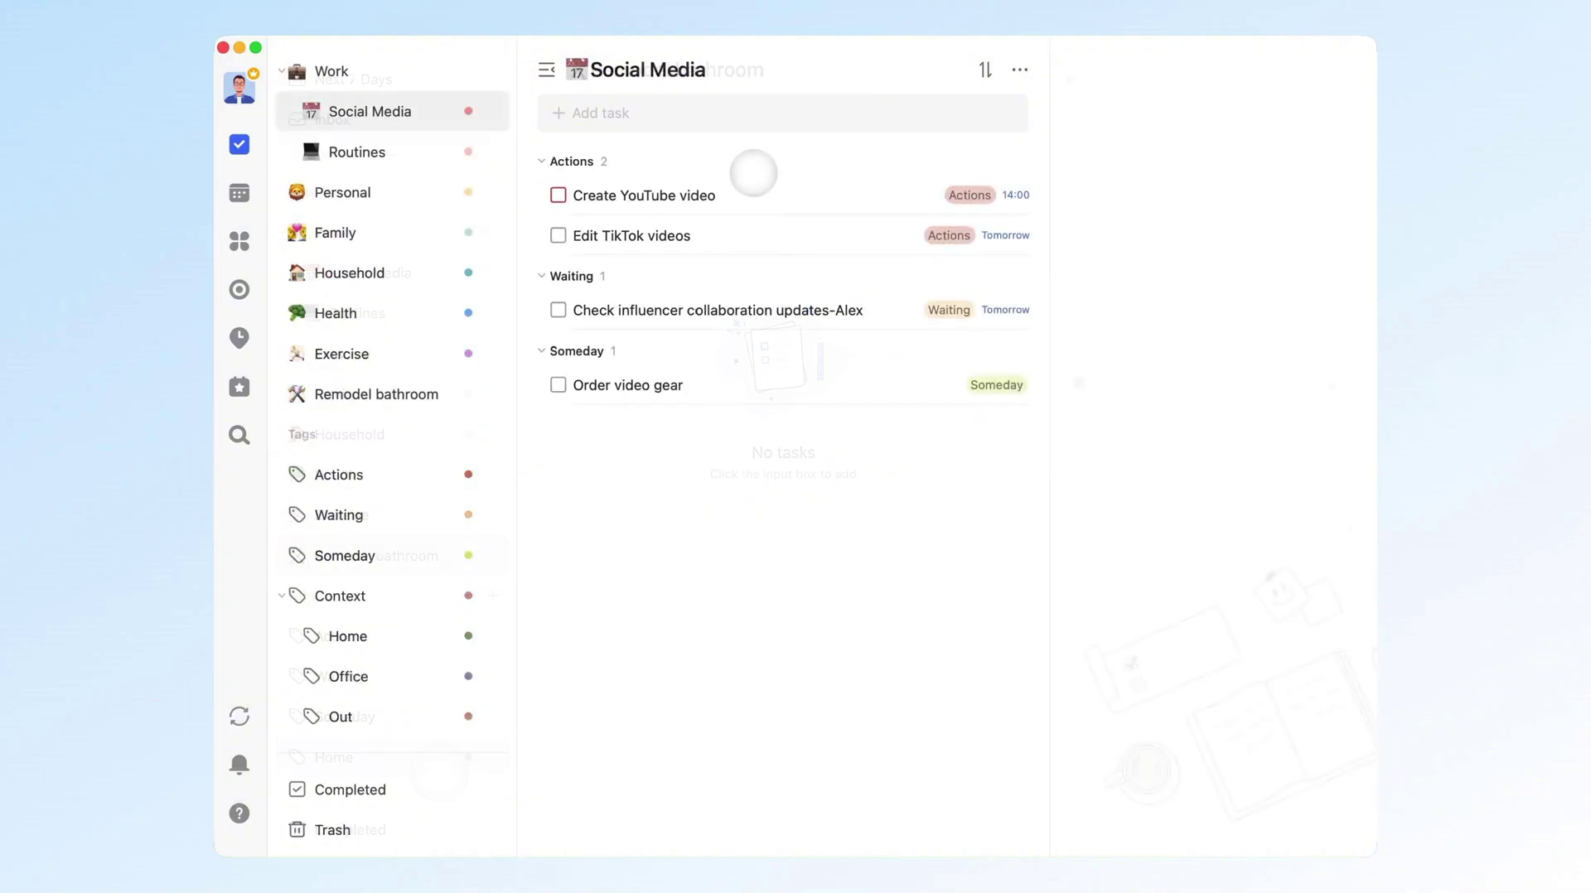
Tag the three Social Media tasks, influencer collaboration through Create YouTube video, with Office; show Work
{"action": "left_click", "coordinate": [729, 309]}
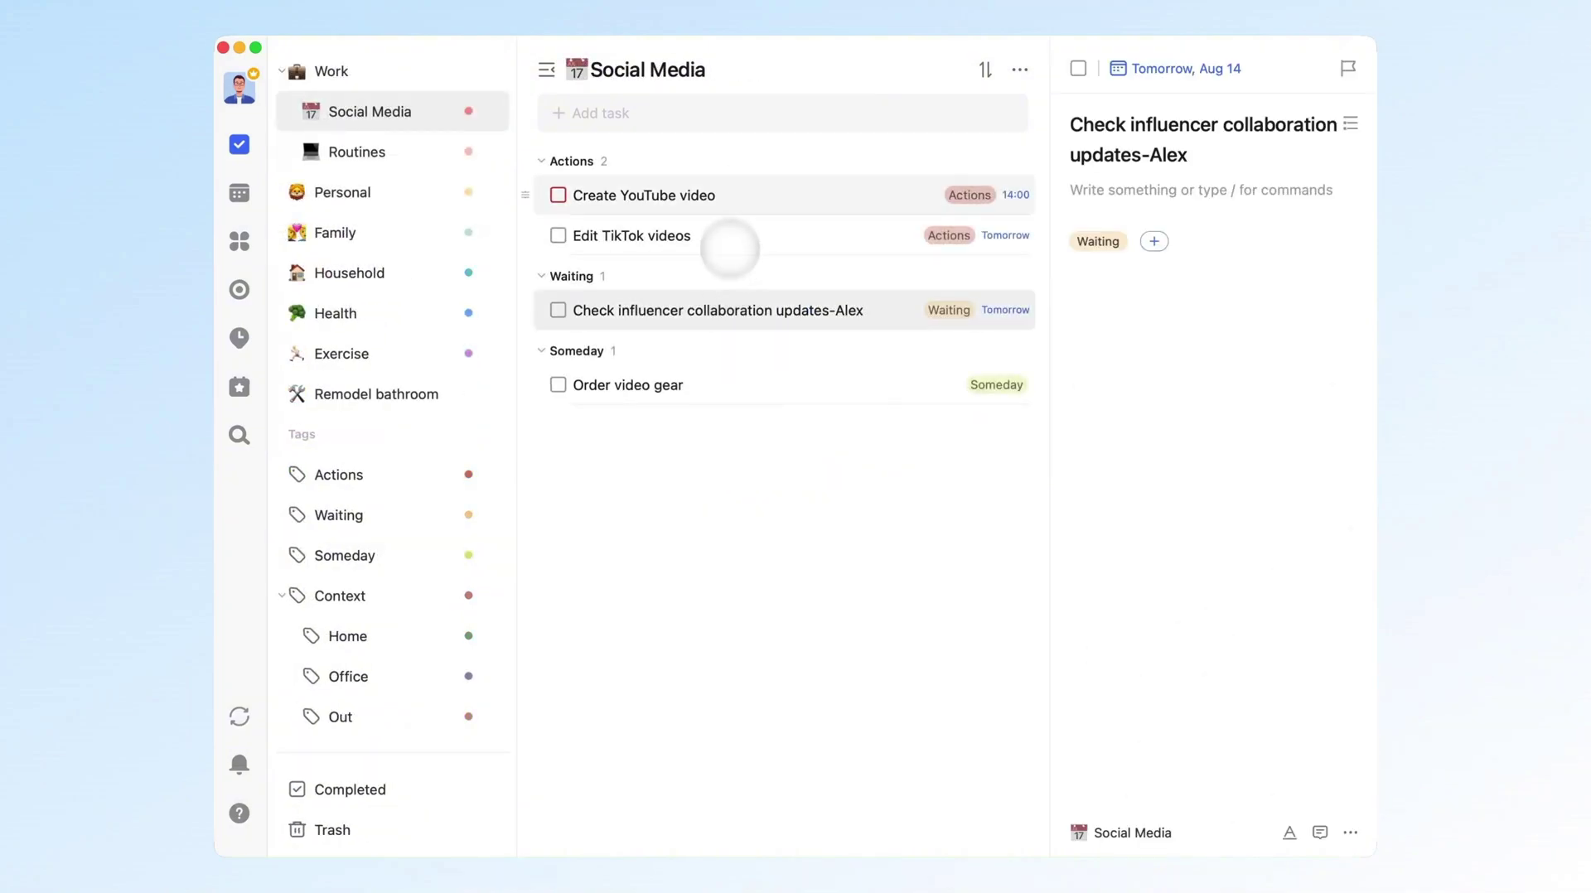
{"action": "left_click", "coordinate": [731, 206], "text": "shift"}
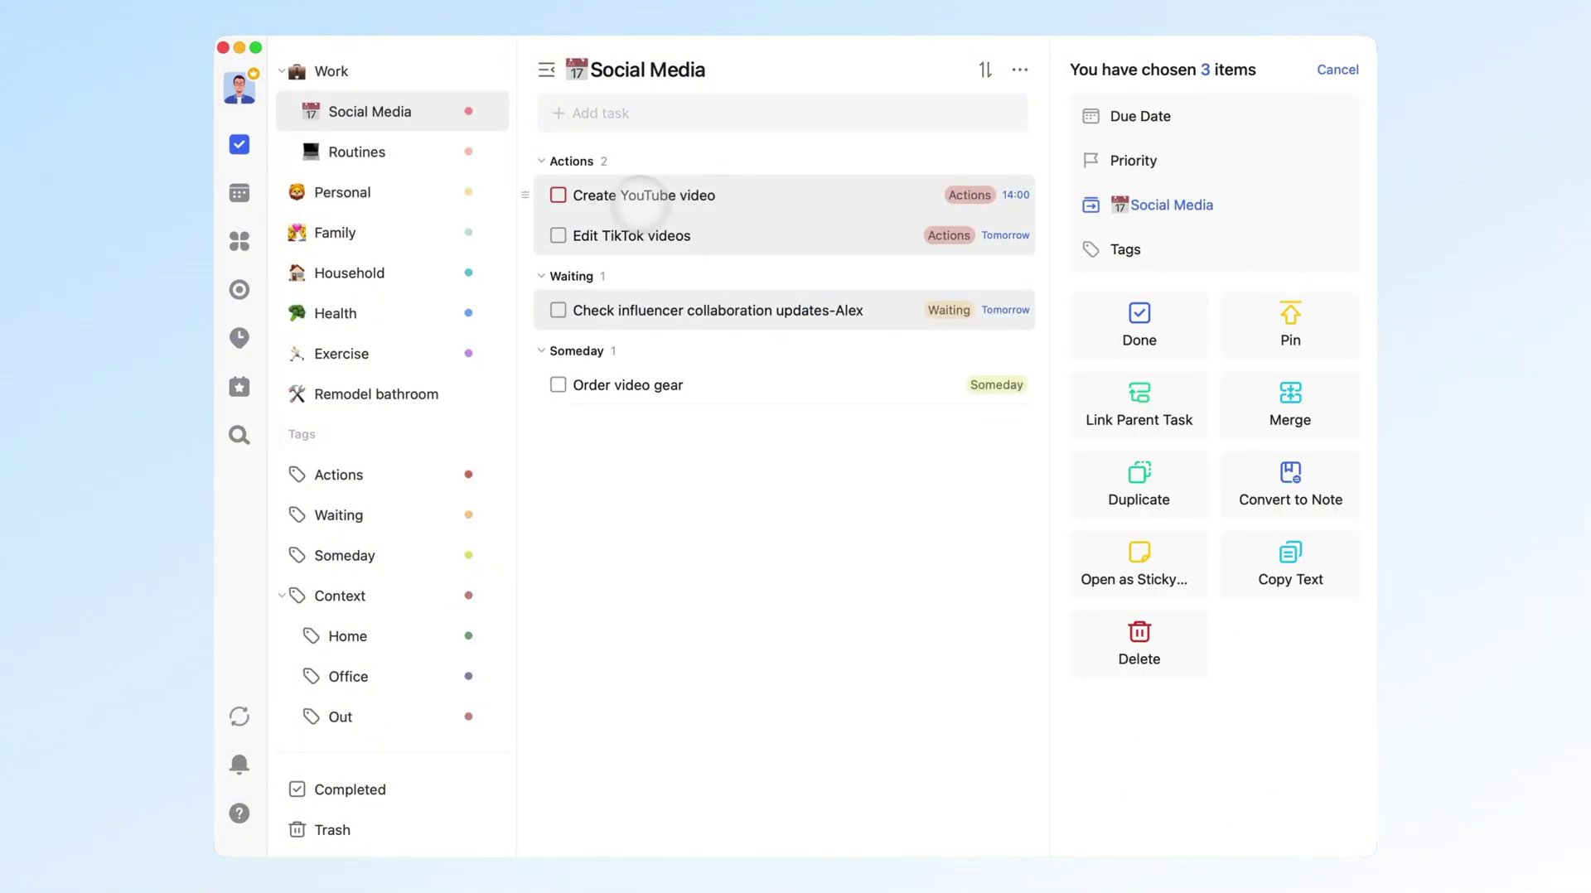
{"action": "left_click_drag", "start_coordinate": [525, 195], "coordinate": [407, 676]}
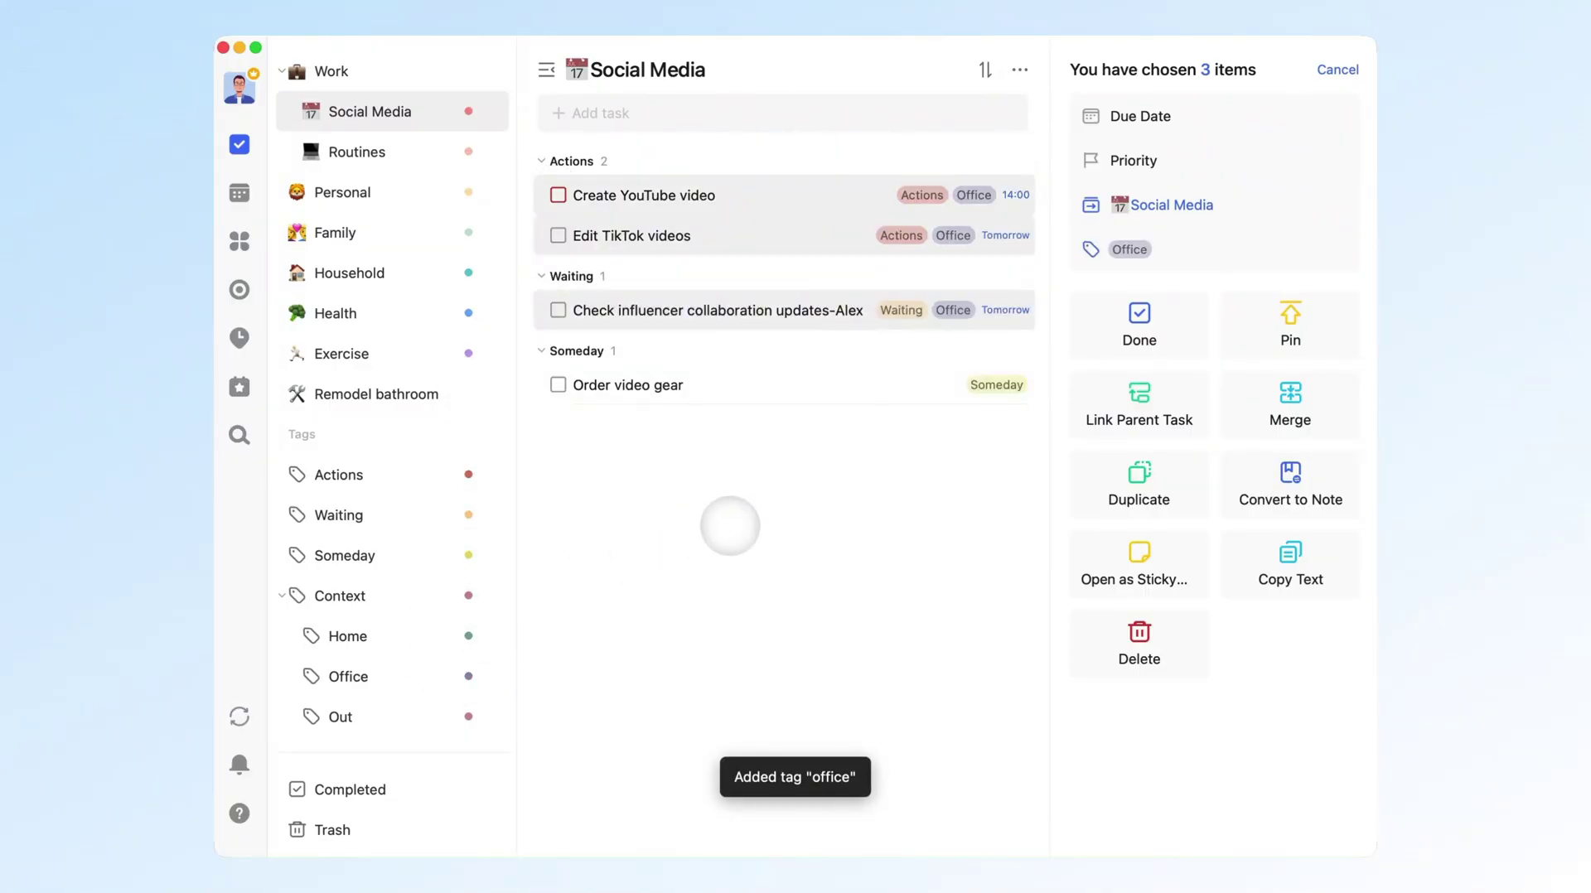
{"action": "left_click", "coordinate": [239, 144]}
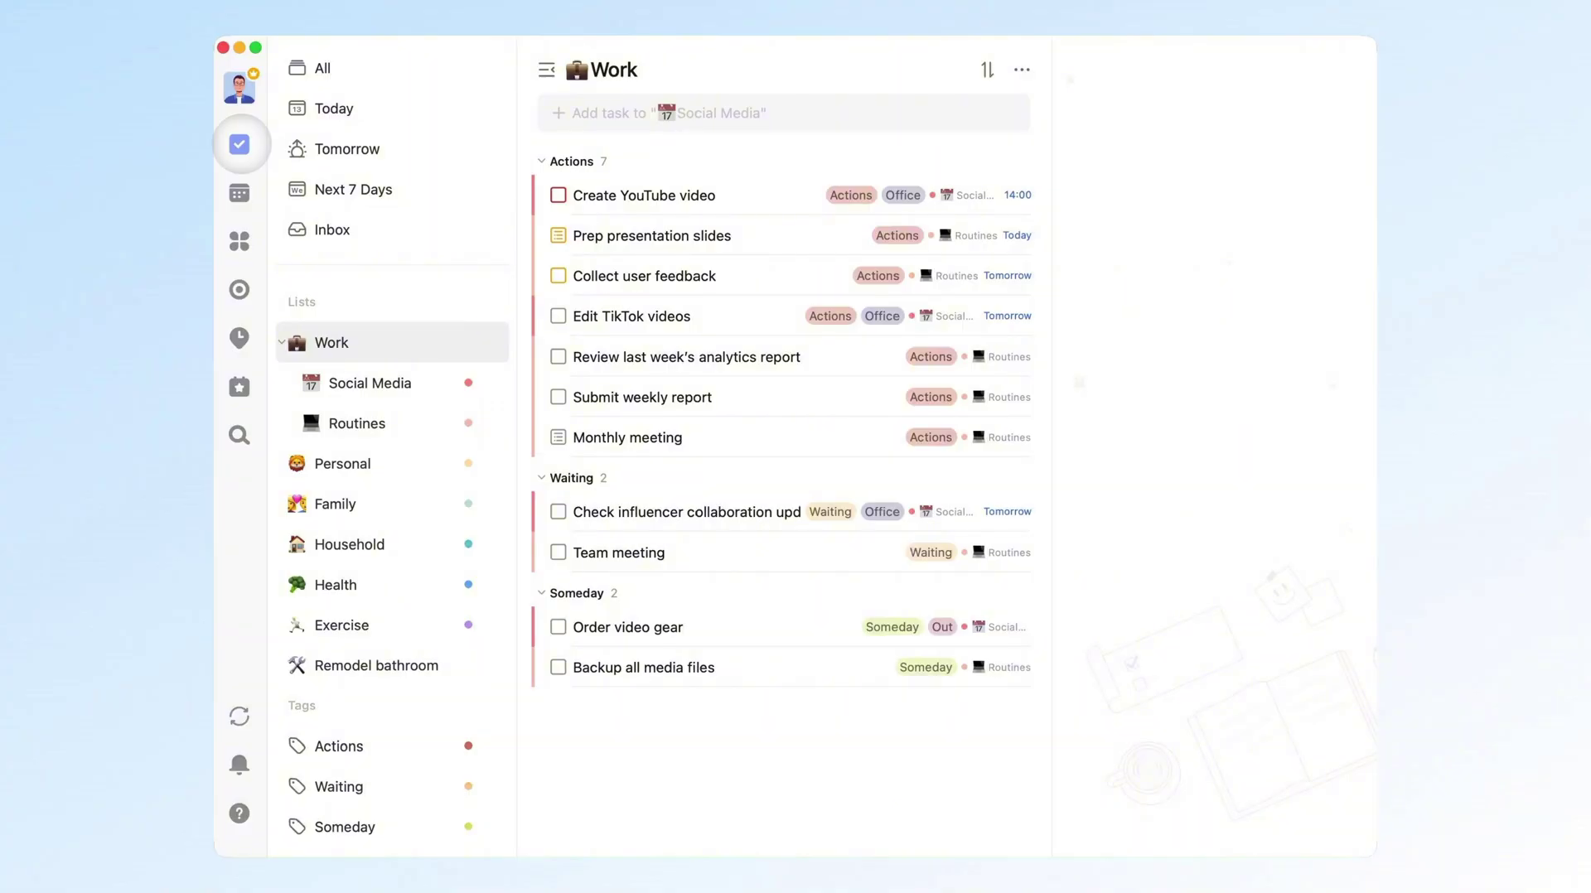
Show the Work list beside an Aug 13, 2025 day calendar and browse its layout options
{"action": "right_click", "coordinate": [239, 144]}
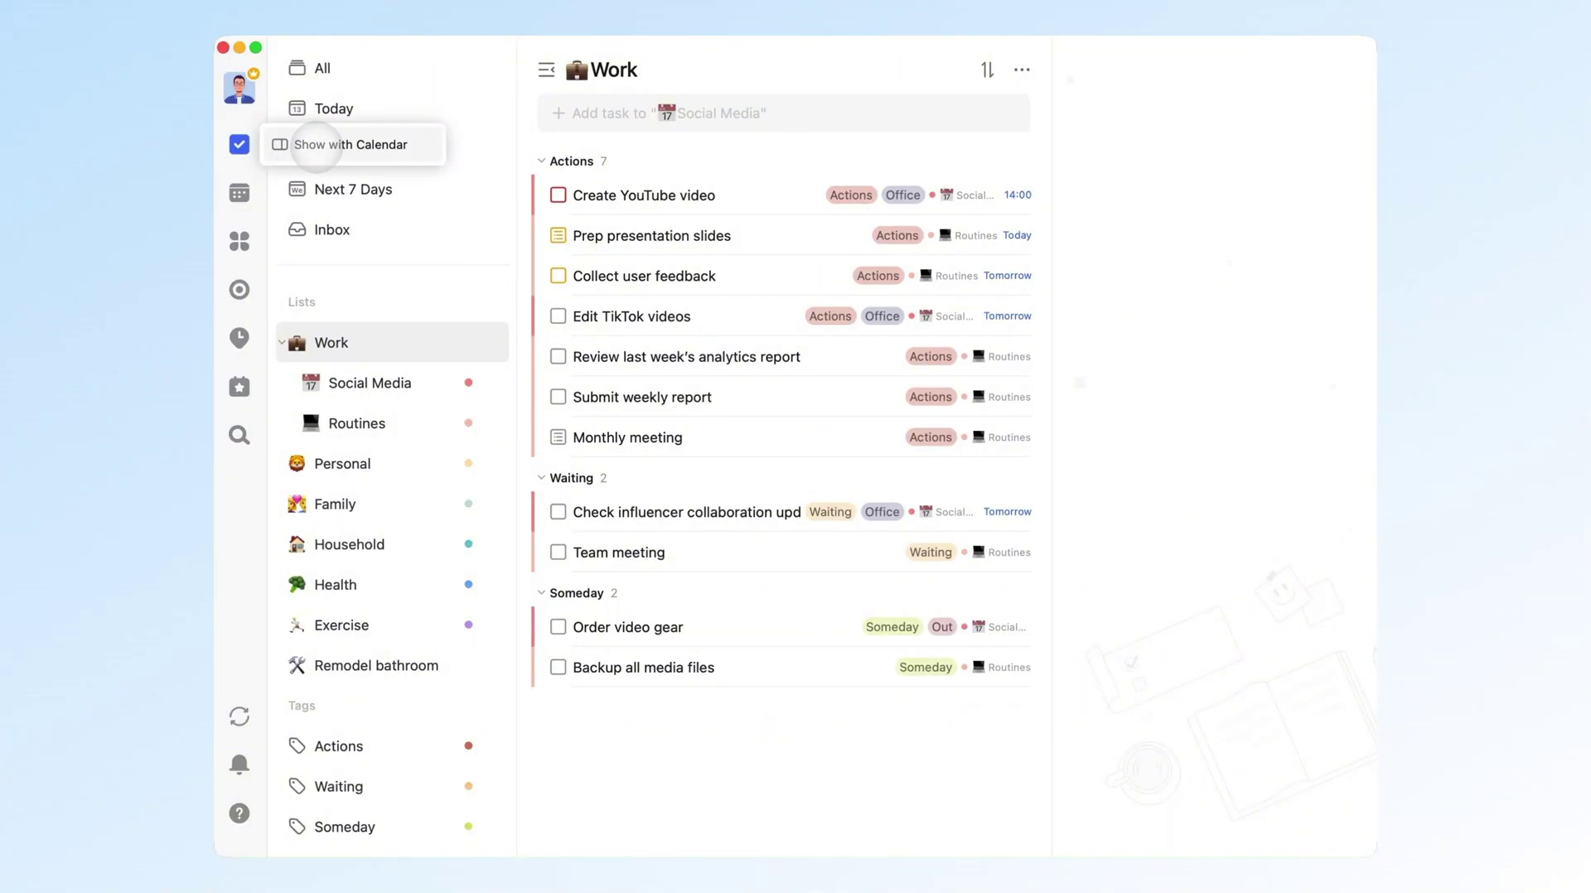
{"action": "left_click", "coordinate": [316, 146]}
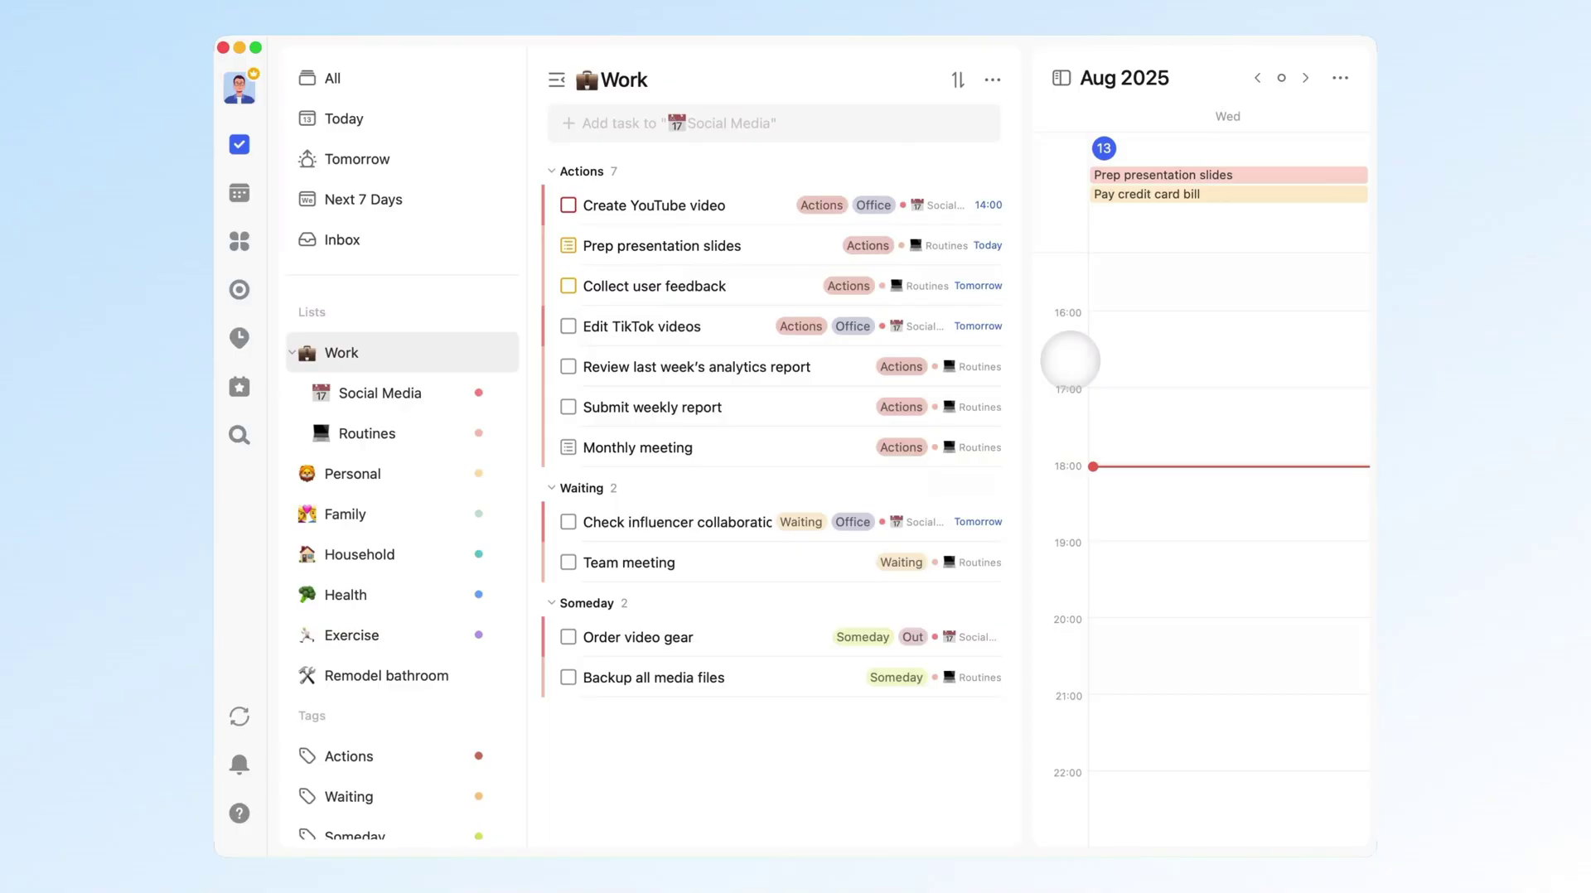
{"action": "left_click", "coordinate": [1340, 77]}
{"action": "mouse_move", "coordinate": [1329, 267]}
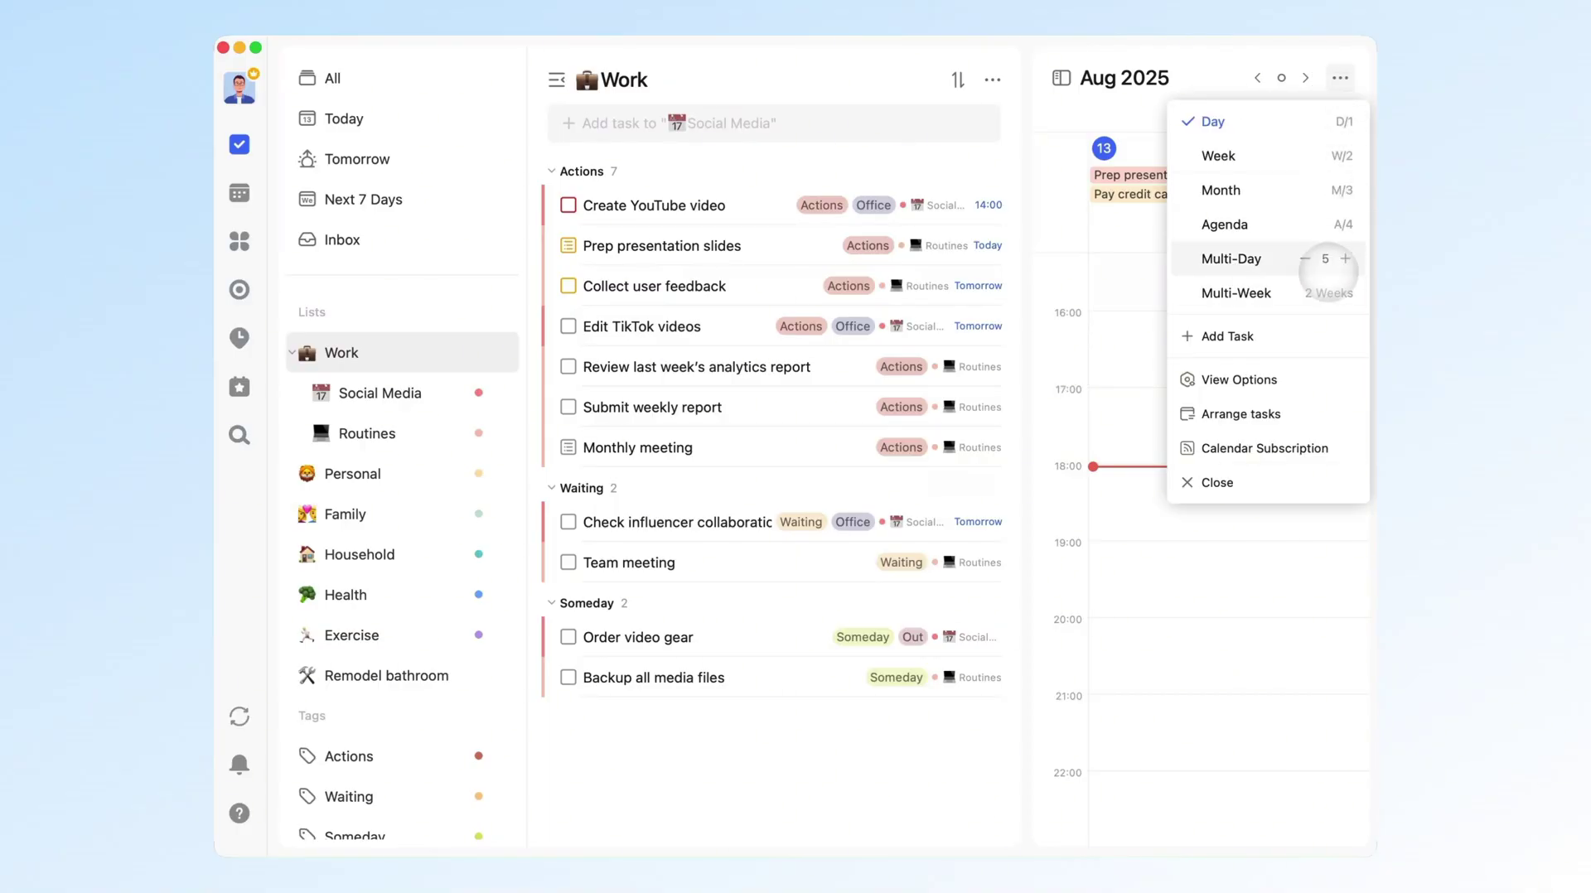
{"action": "mouse_move", "coordinate": [1321, 296]}
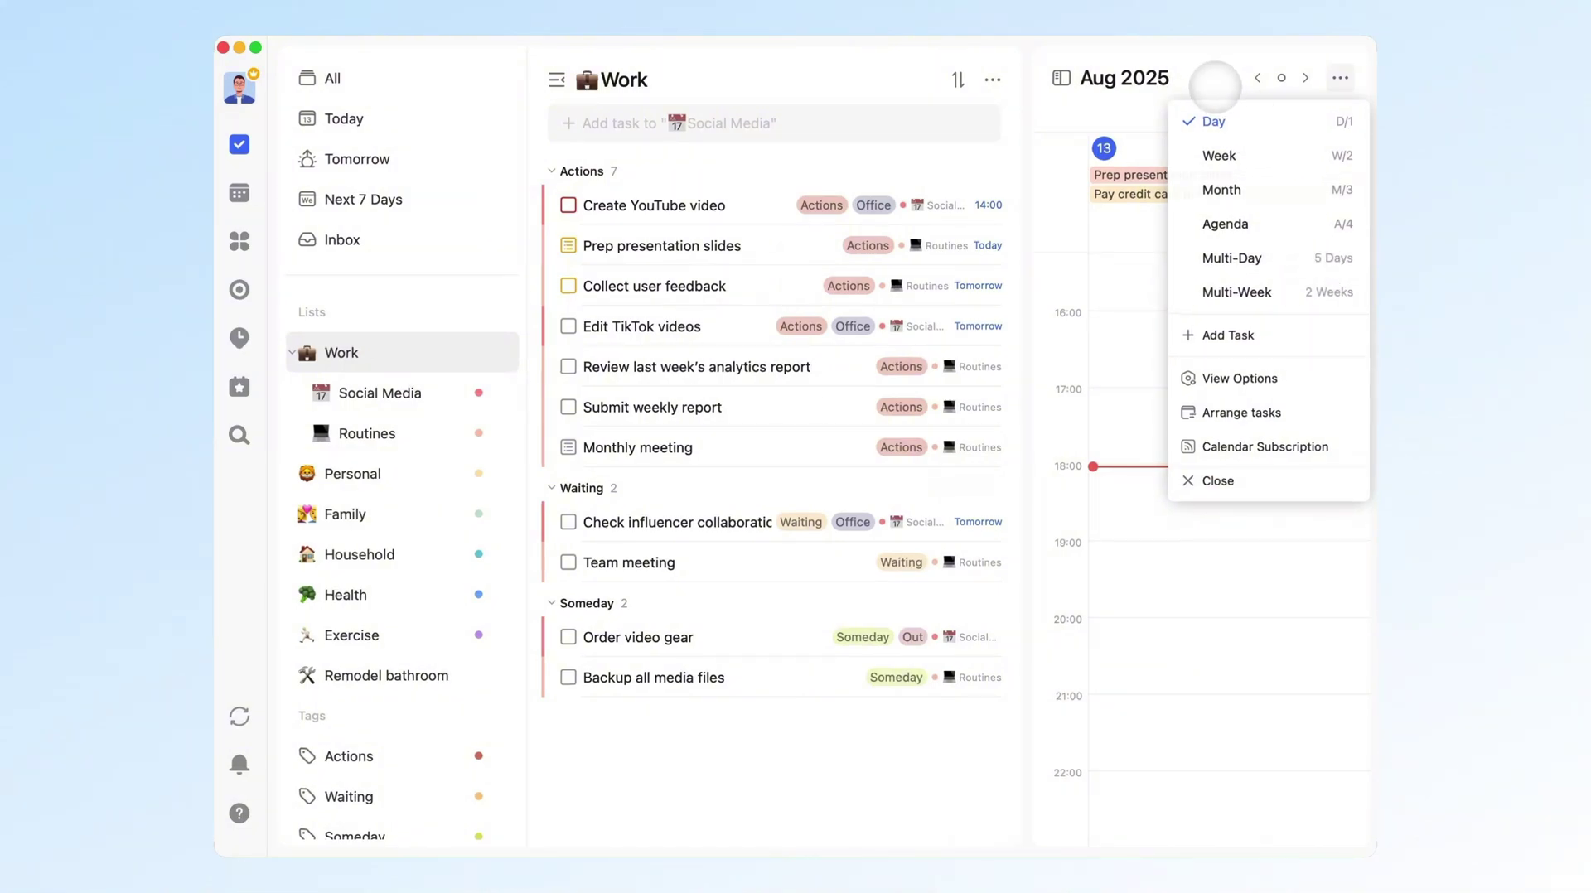
In the Actions tag, flag the birthday dinner task high priority and drag it to 19:00 today
{"action": "left_click", "coordinate": [1211, 78]}
{"action": "left_click", "coordinate": [430, 761]}
{"action": "right_click", "coordinate": [763, 631]}
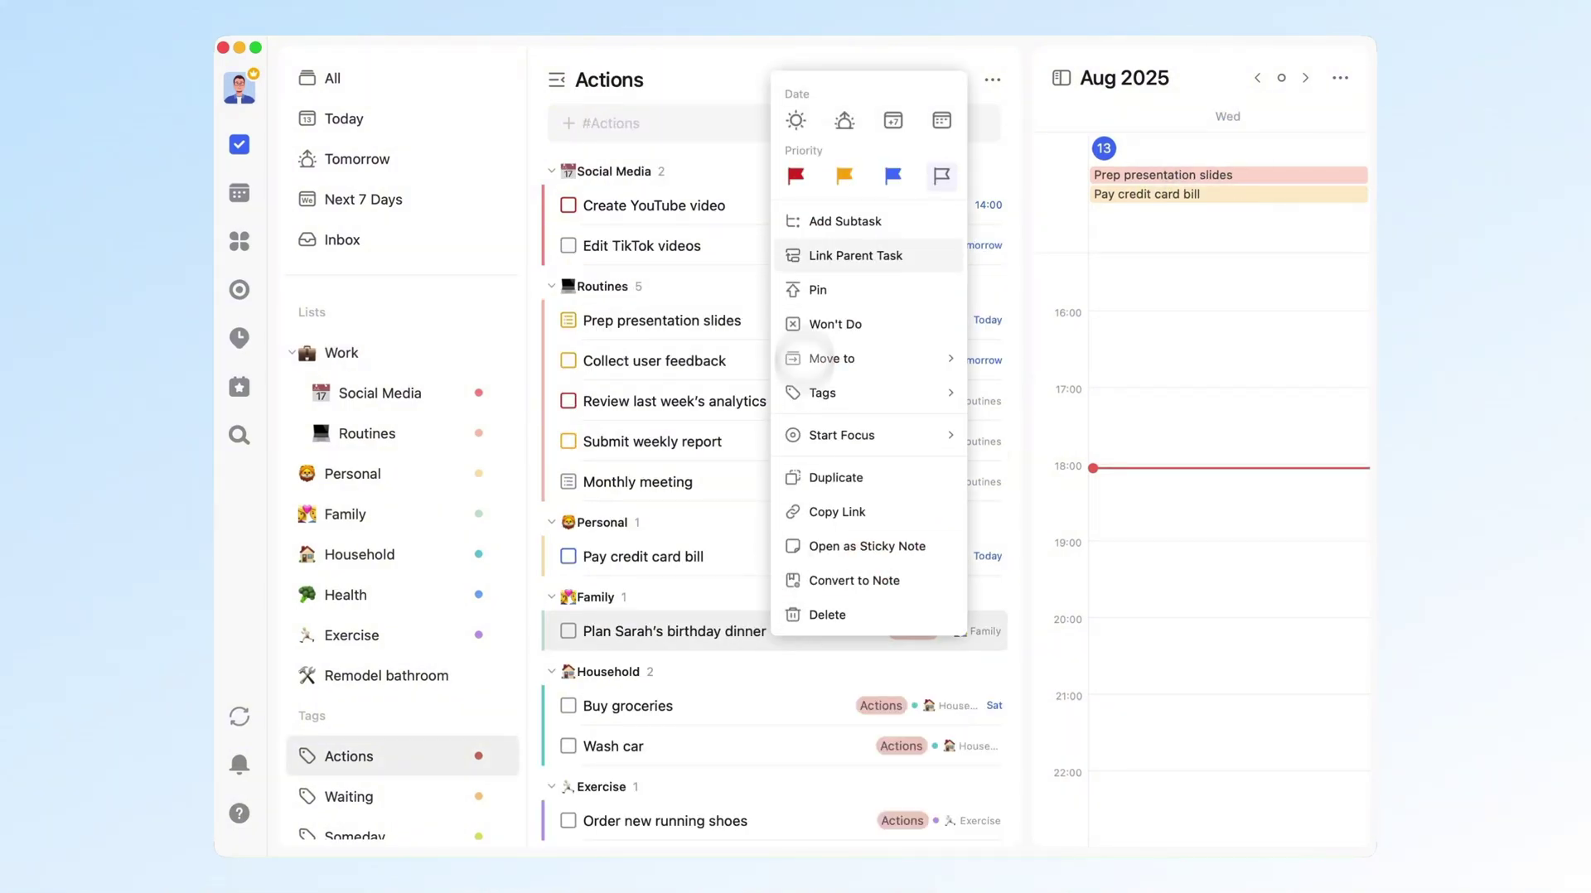
{"action": "left_click", "coordinate": [796, 176]}
{"action": "left_click_drag", "start_coordinate": [526, 629], "coordinate": [1132, 651]}
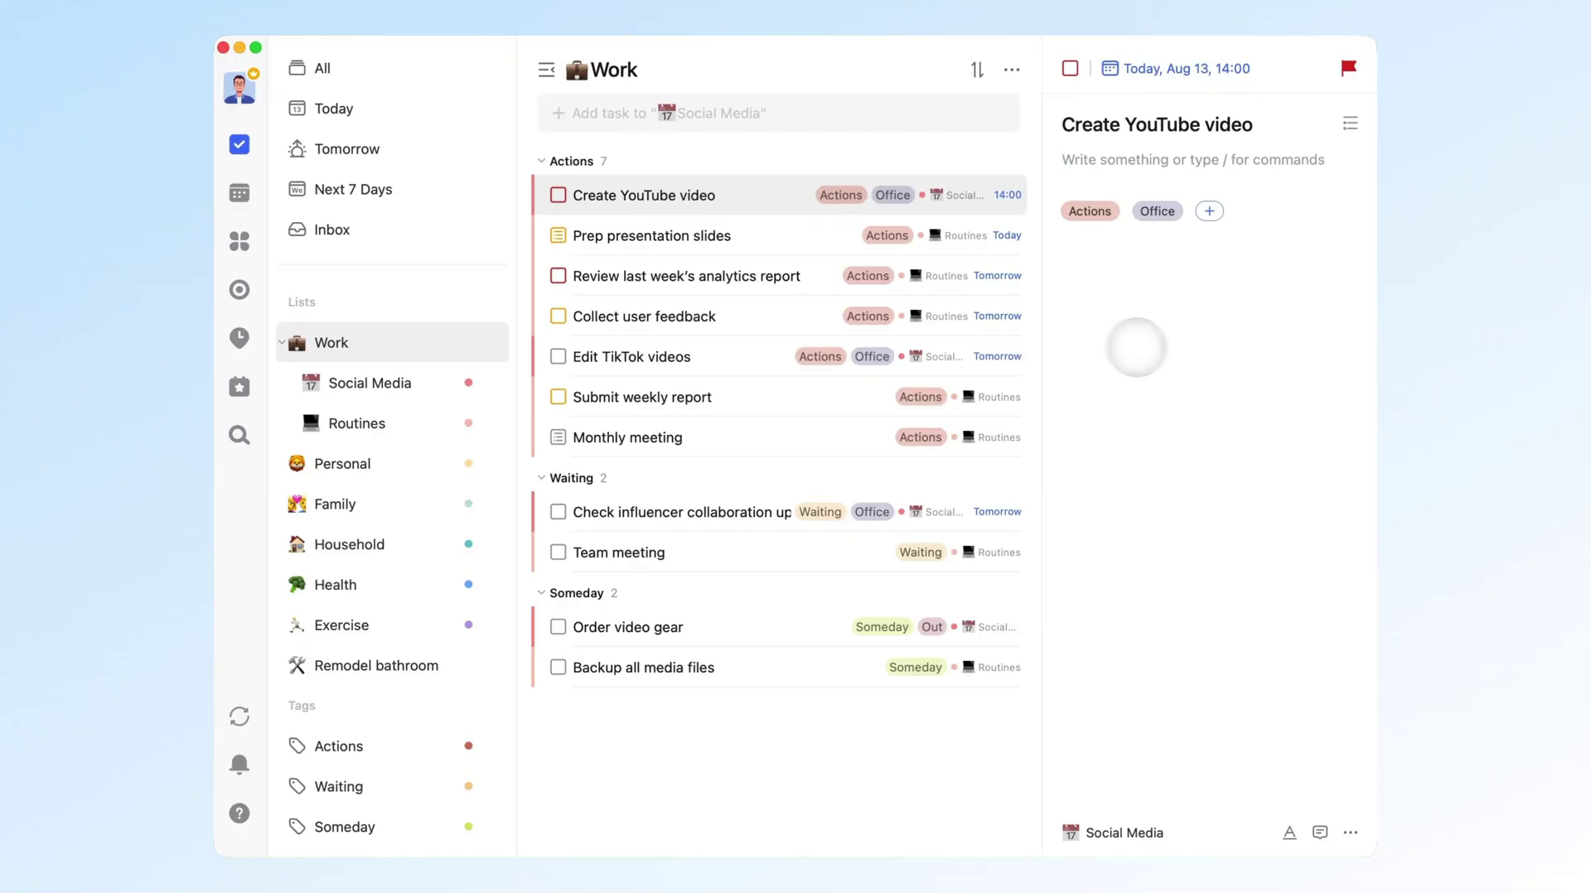
Give the Actions-tagged Submit weekly report task a custom due date of August 15
{"action": "left_click", "coordinate": [423, 234]}
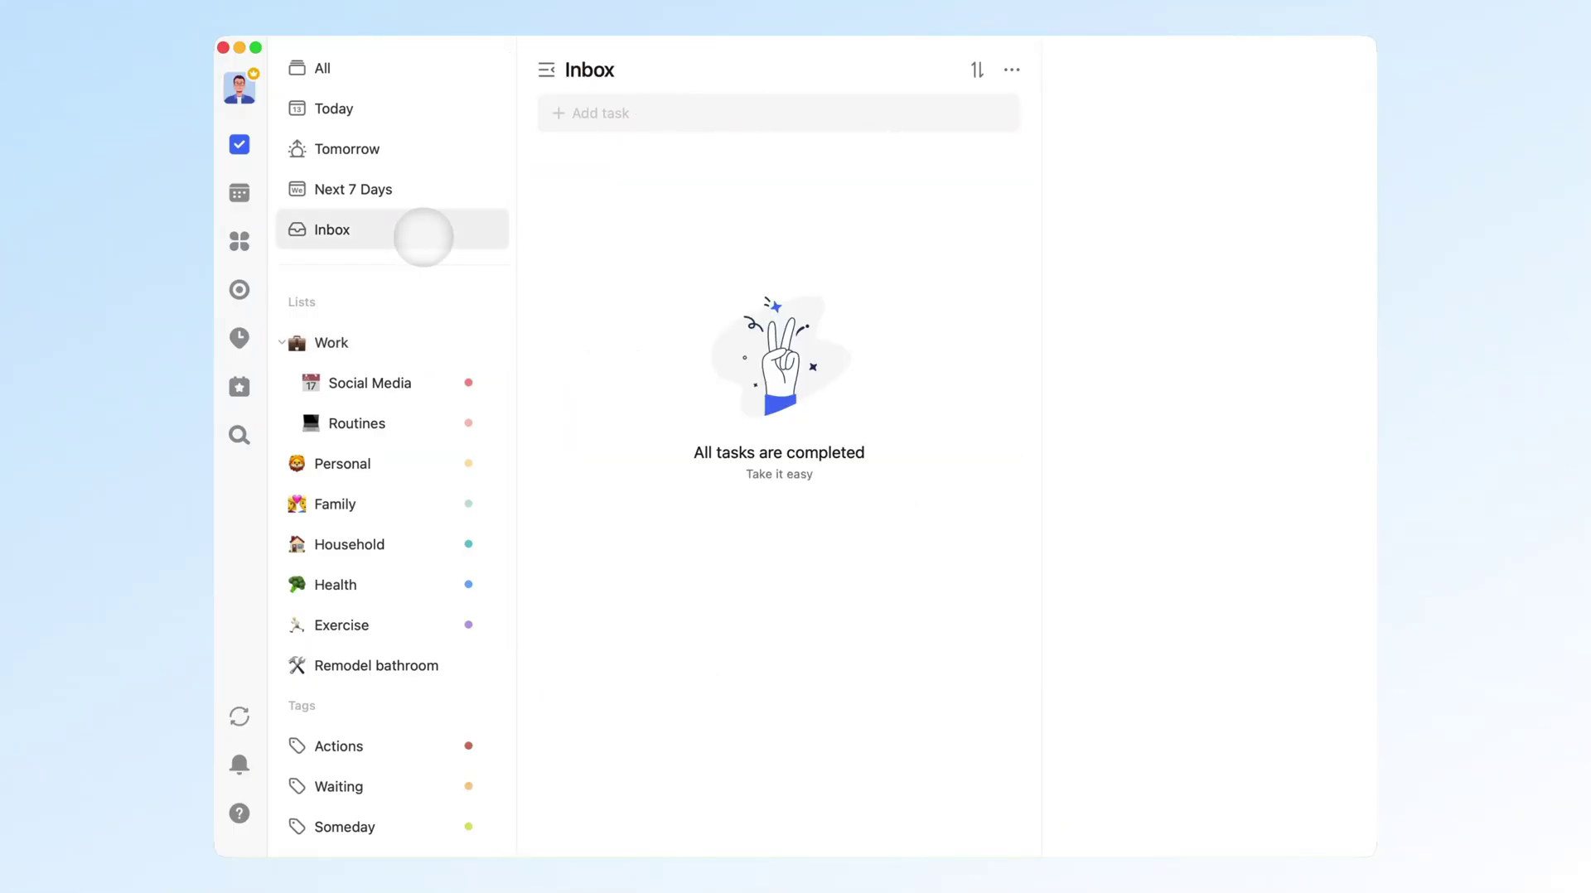
{"action": "left_click", "coordinate": [437, 731]}
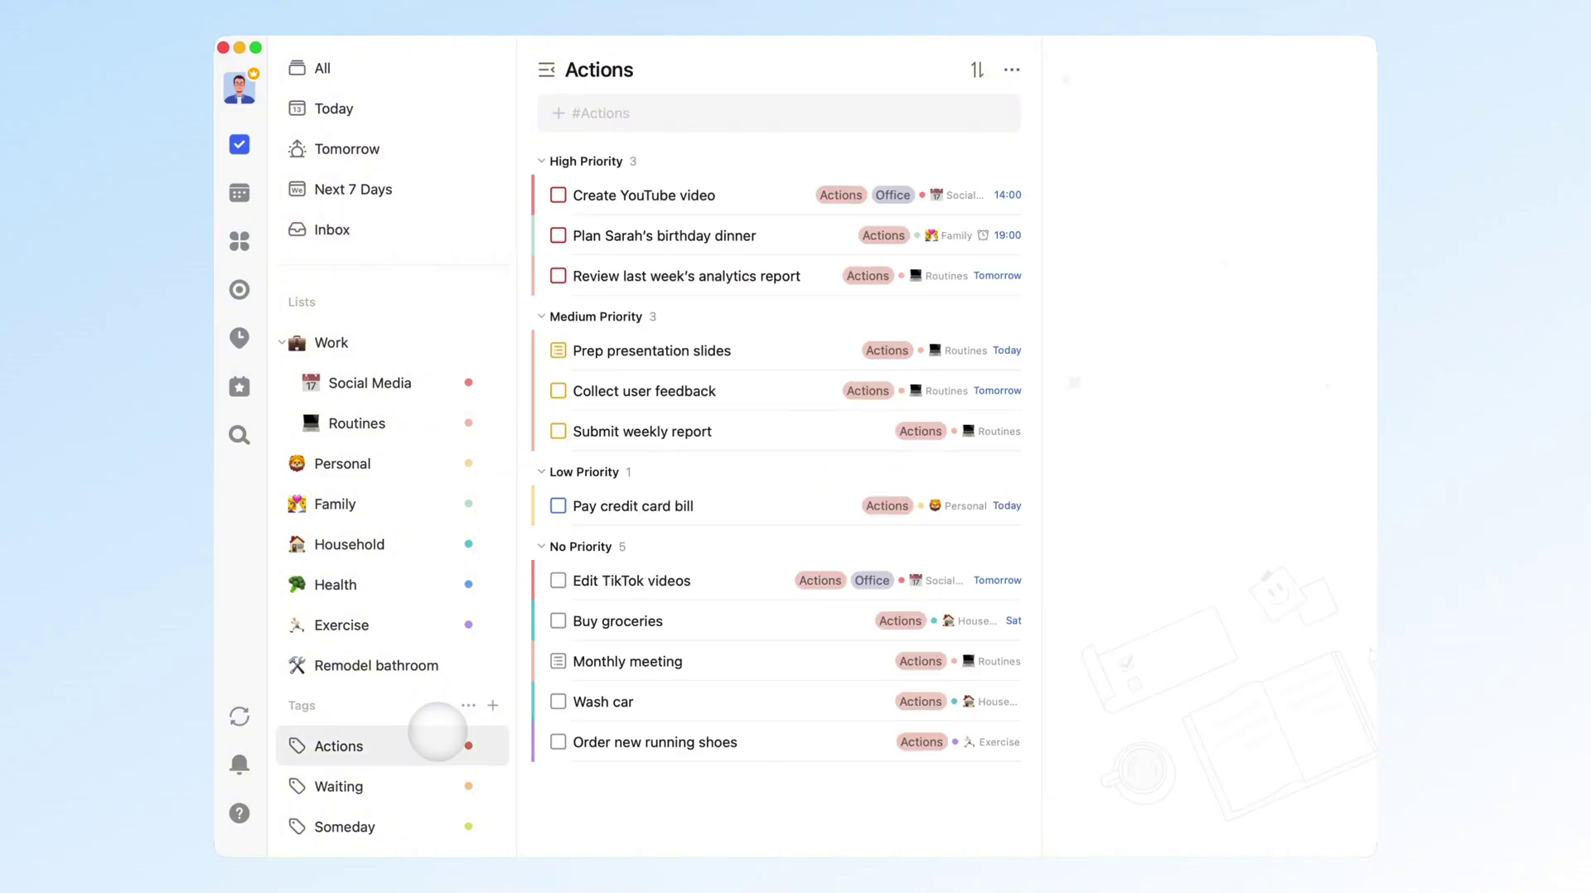
{"action": "right_click", "coordinate": [766, 431]}
{"action": "left_click", "coordinate": [940, 100]}
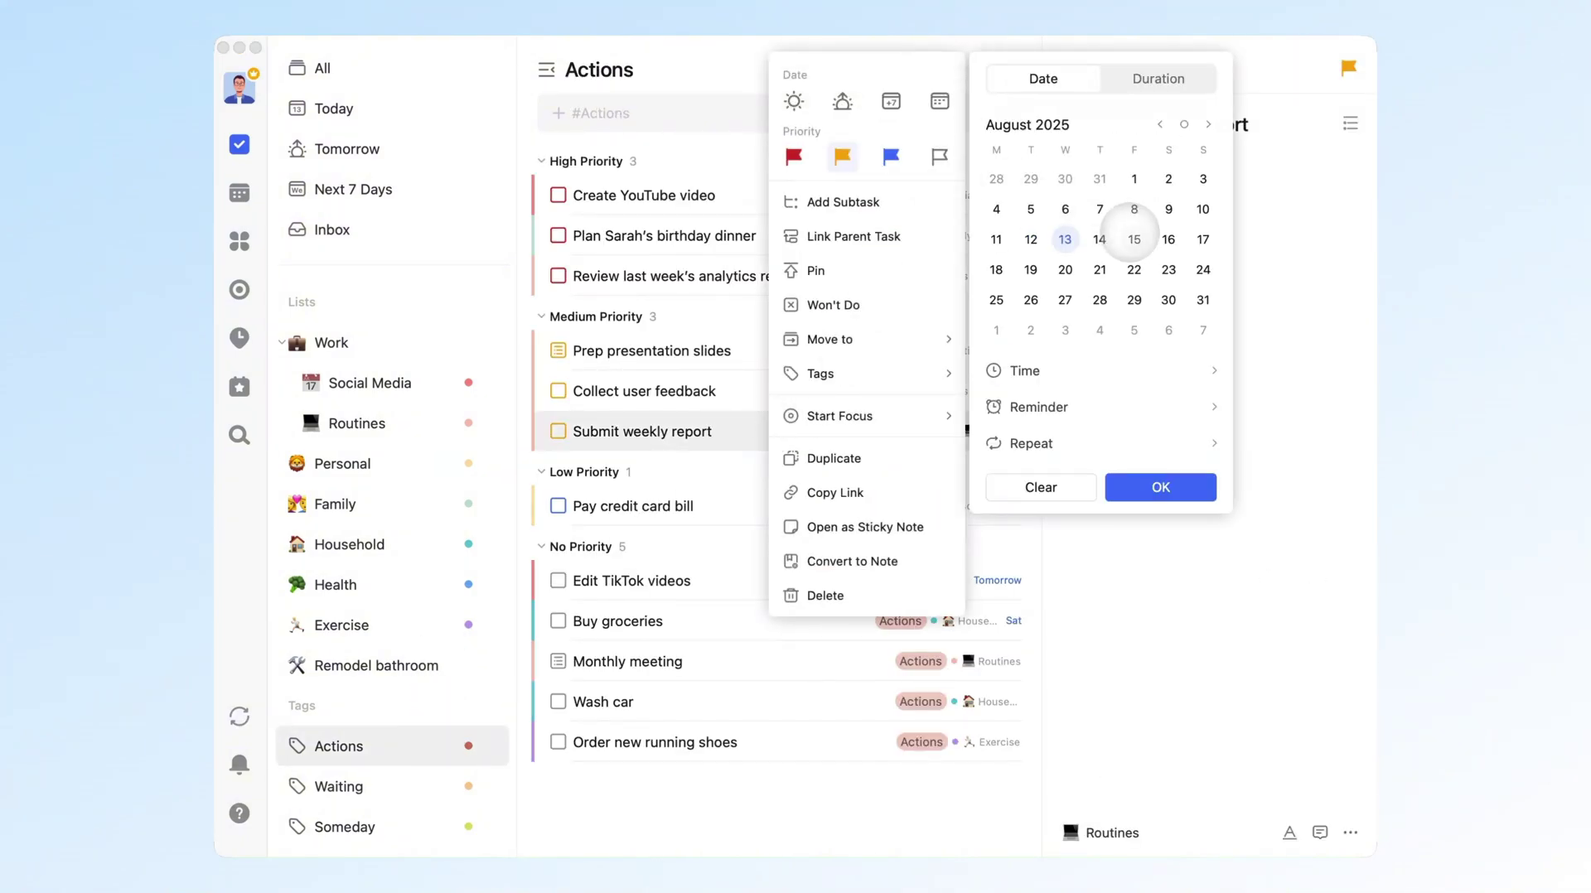
{"action": "left_click", "coordinate": [1134, 238]}
{"action": "left_click", "coordinate": [1176, 485]}
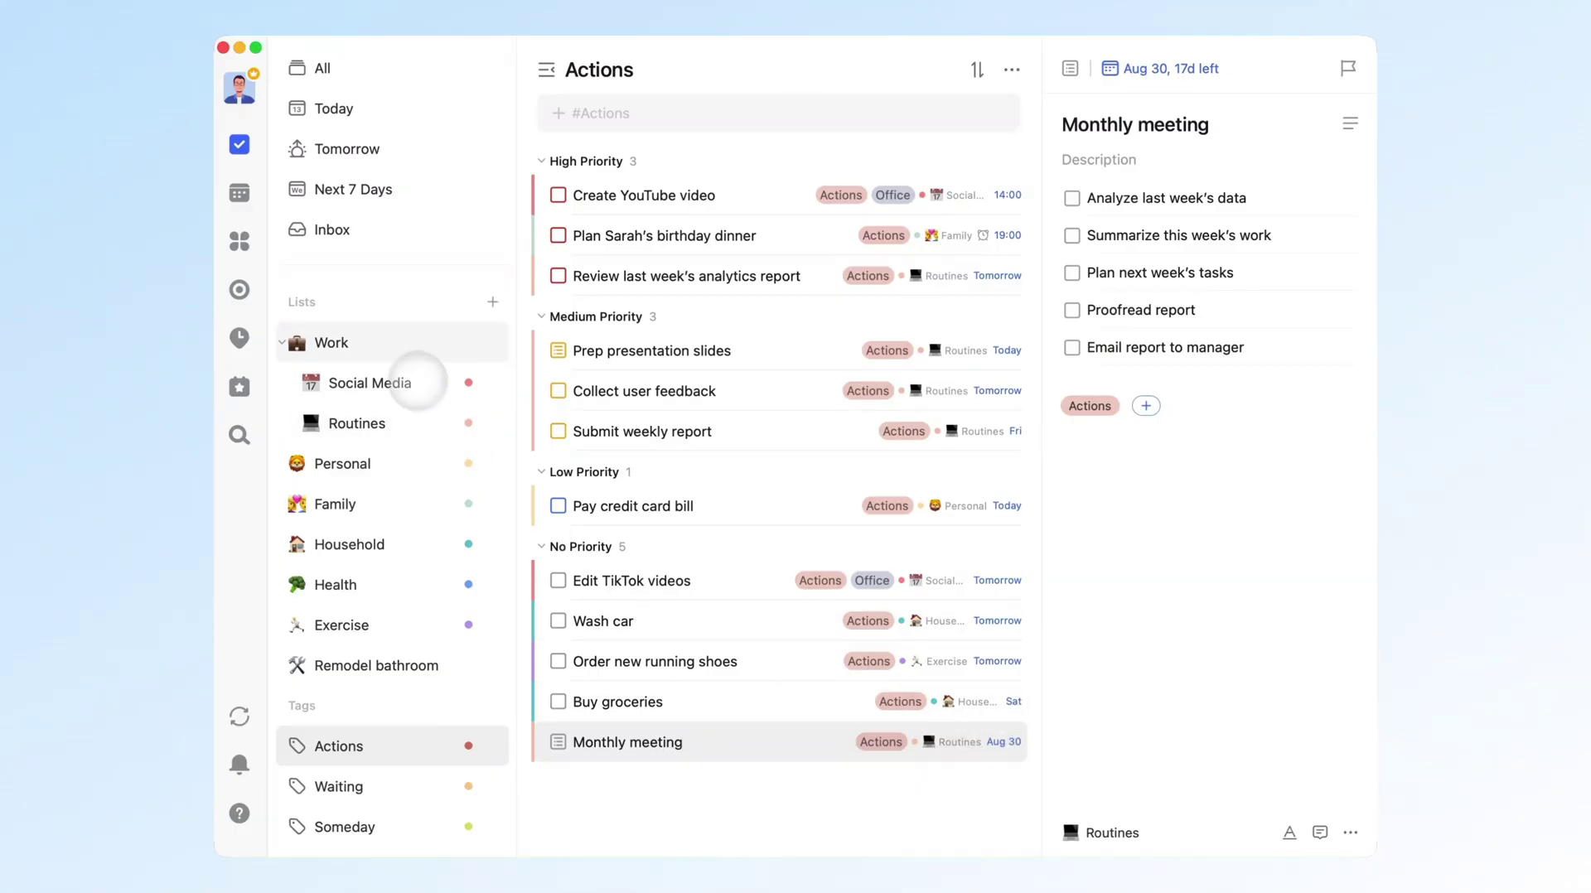
Go to the Work list's Someday-tagged tasks and bring up the options for buy dog food
{"action": "left_click", "coordinate": [395, 353]}
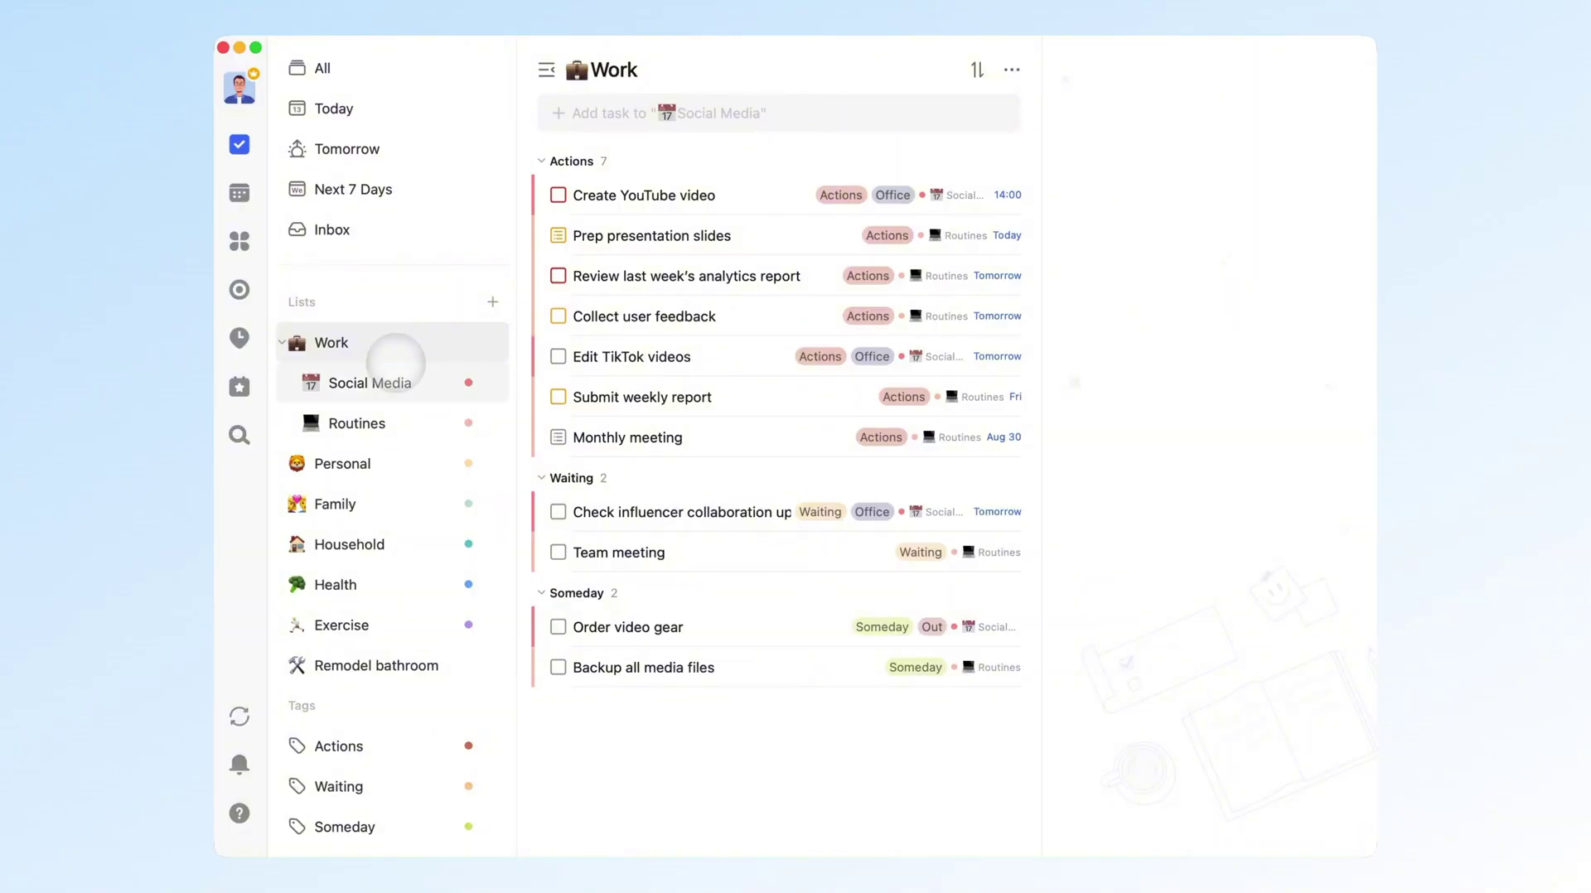
{"action": "scroll", "coordinate": [398, 580], "scroll_direction": "down", "scroll_amount": 3}
{"action": "left_click", "coordinate": [386, 705]}
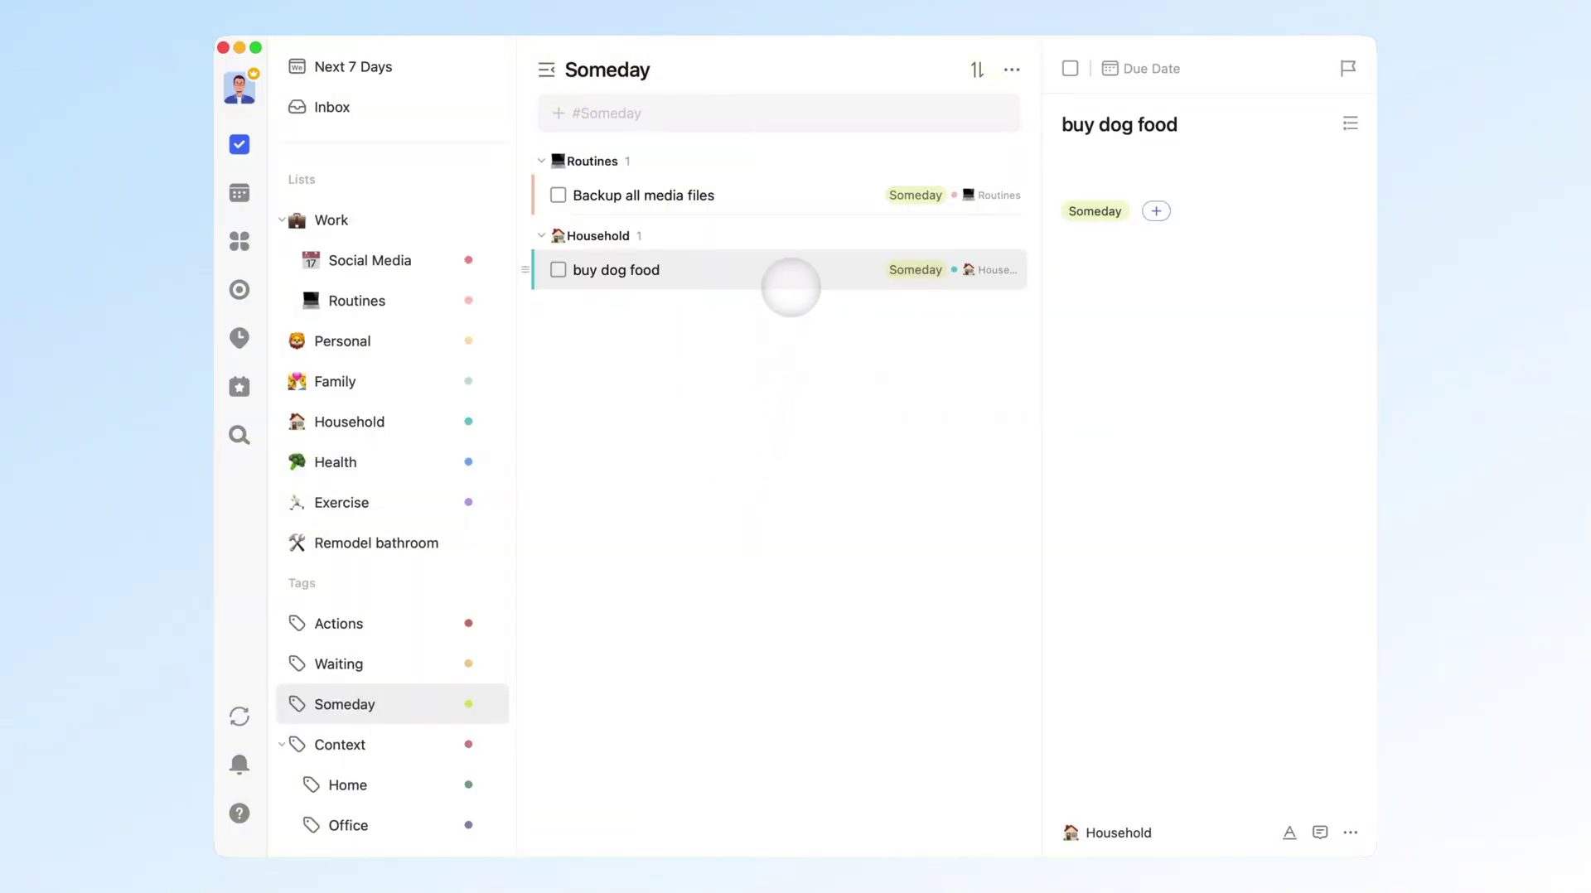
{"action": "right_click", "coordinate": [791, 279]}
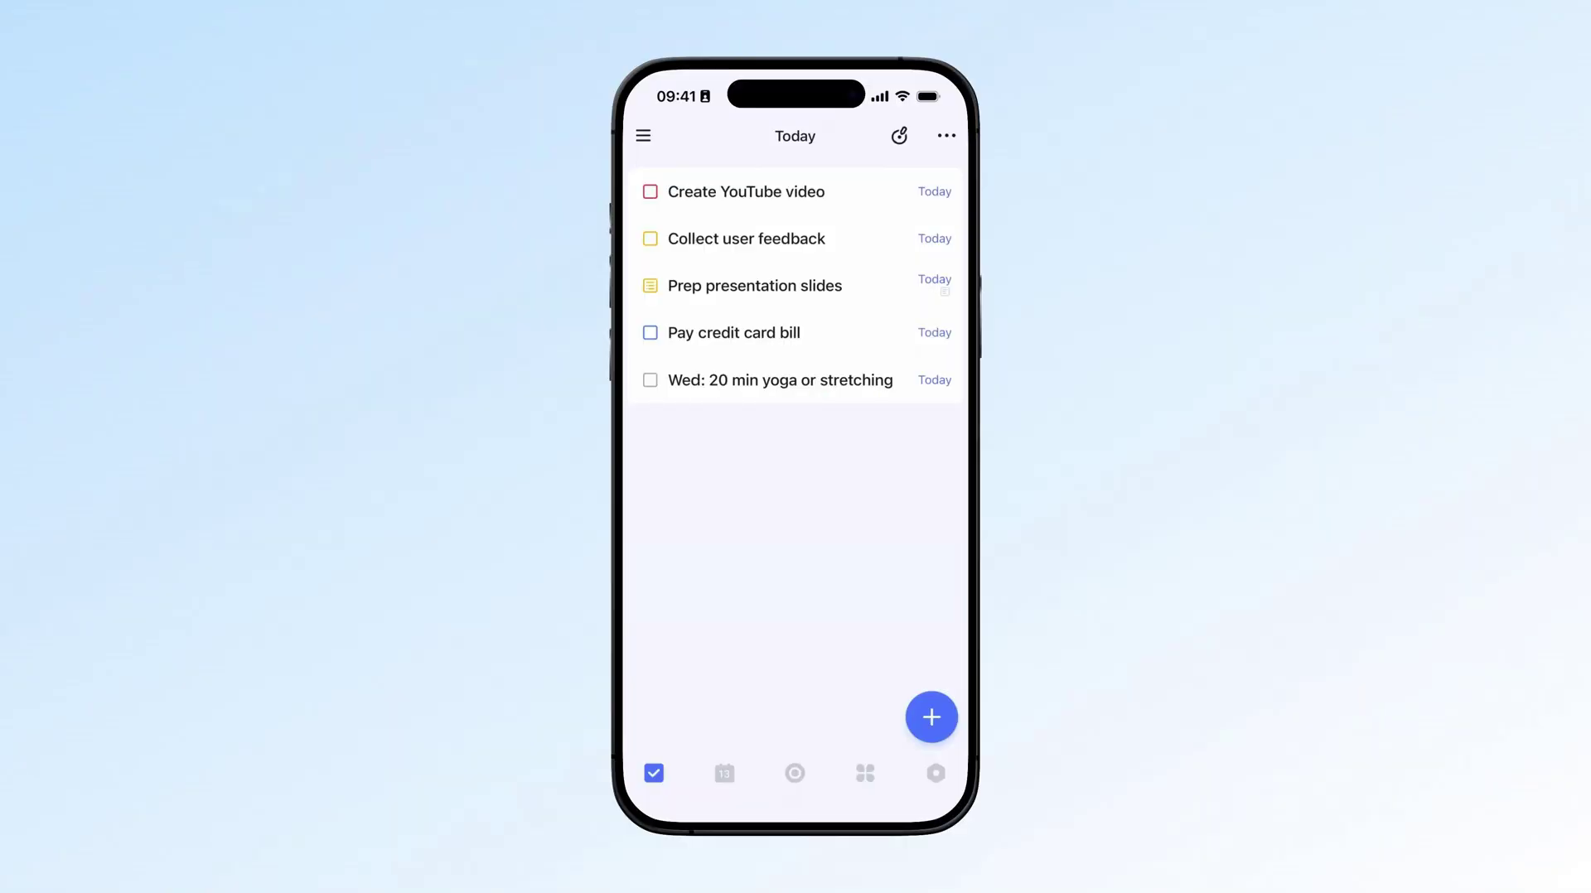
Review today's plan: slides 13:00–15:30, YouTube video 16:00–18:30, birthday dinner 19:00–20:30
{"action": "left_click", "coordinate": [900, 135]}
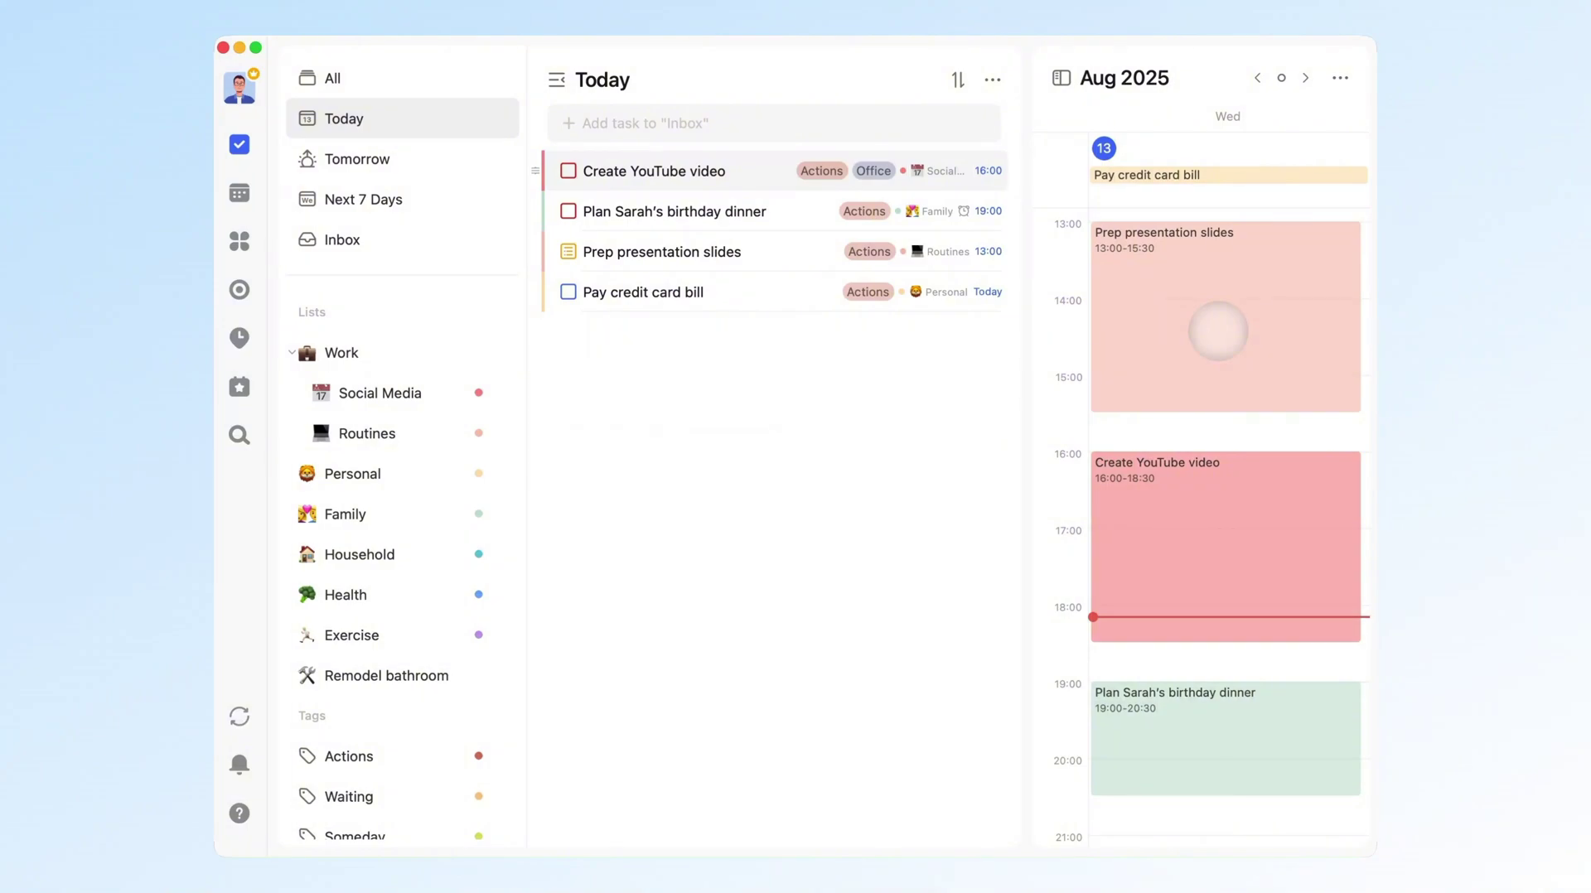
{"action": "scroll", "coordinate": [1181, 454], "scroll_direction": "up", "scroll_amount": 1}
{"action": "scroll", "coordinate": [1178, 461], "scroll_direction": "down", "scroll_amount": 2}
{"action": "scroll", "coordinate": [1179, 461], "scroll_direction": "up", "scroll_amount": 3}
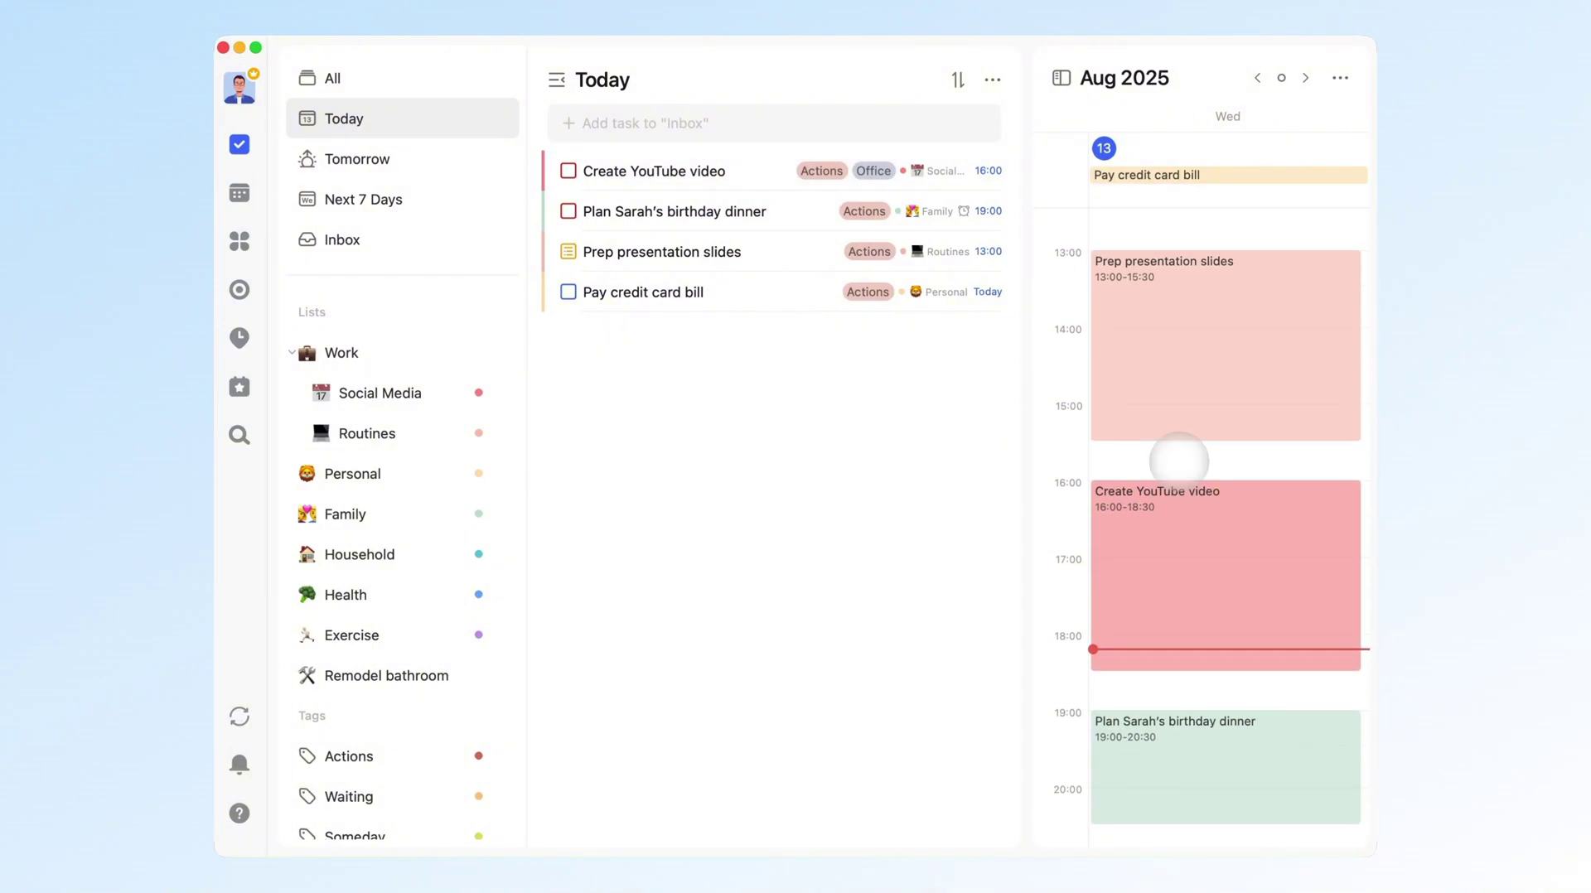
{"action": "scroll", "coordinate": [1179, 461], "scroll_direction": "down", "scroll_amount": 1}
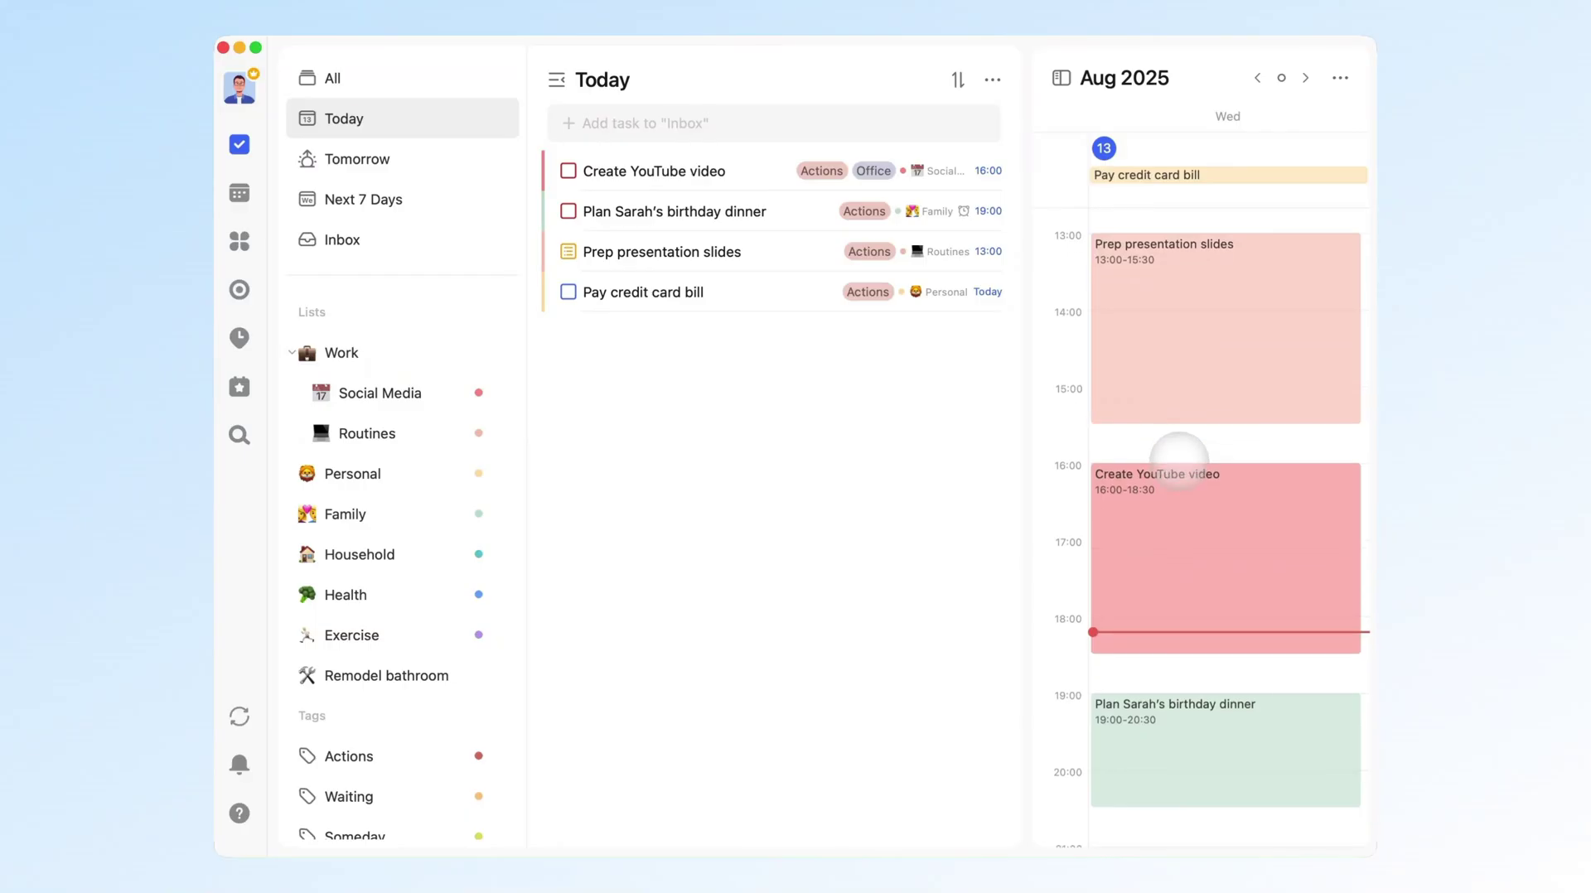
{"action": "left_click", "coordinate": [239, 289]}
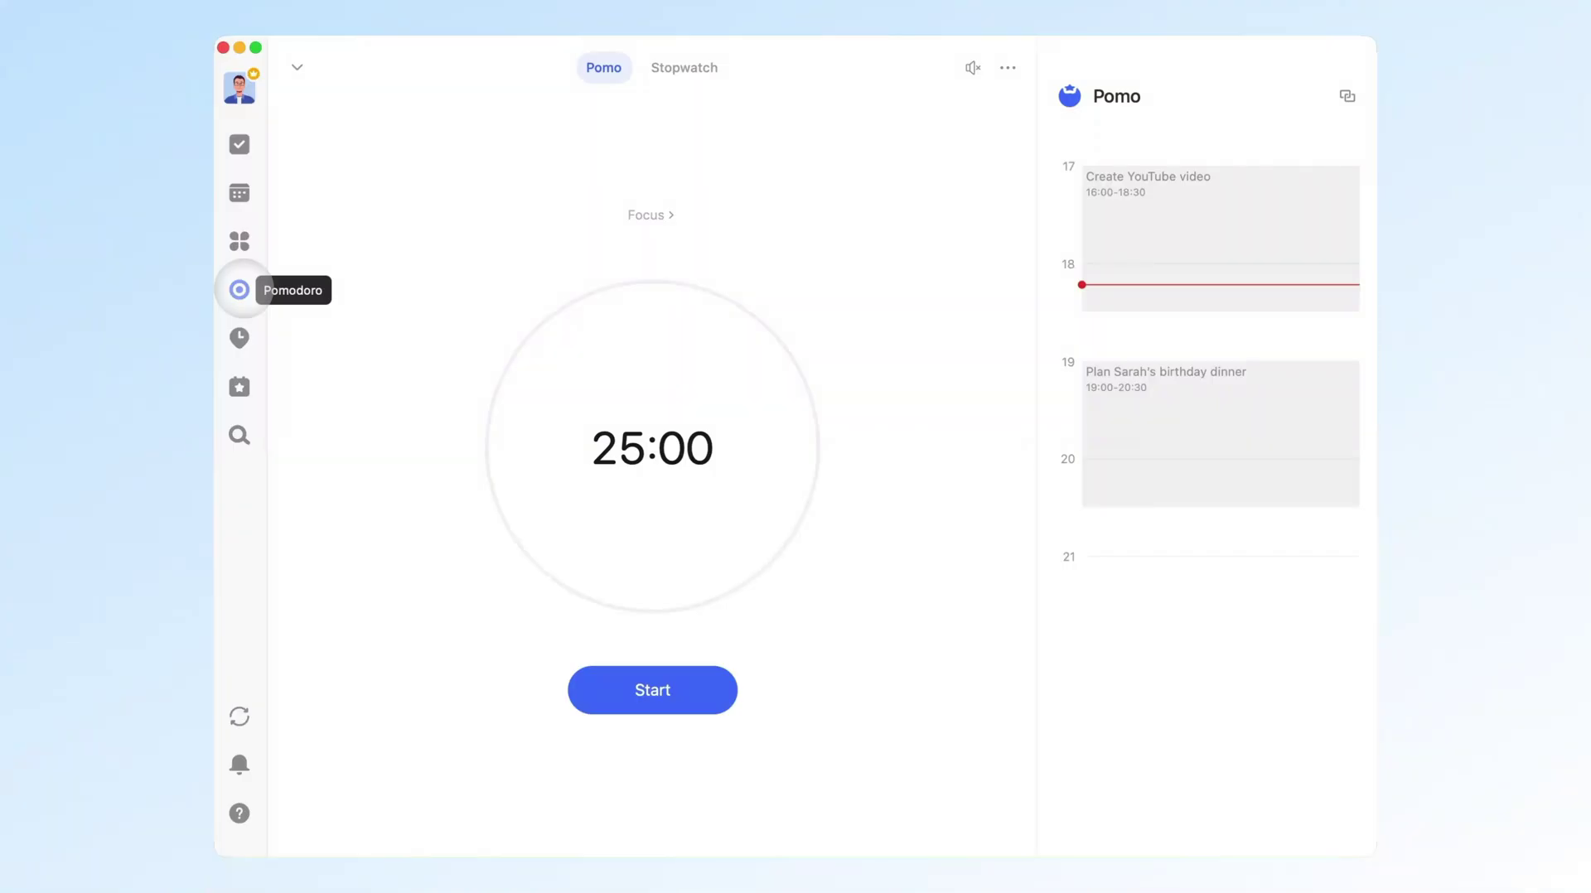
Choose Create YouTube video as the focus task and start its 25:00 countdown
{"action": "left_click", "coordinate": [632, 218]}
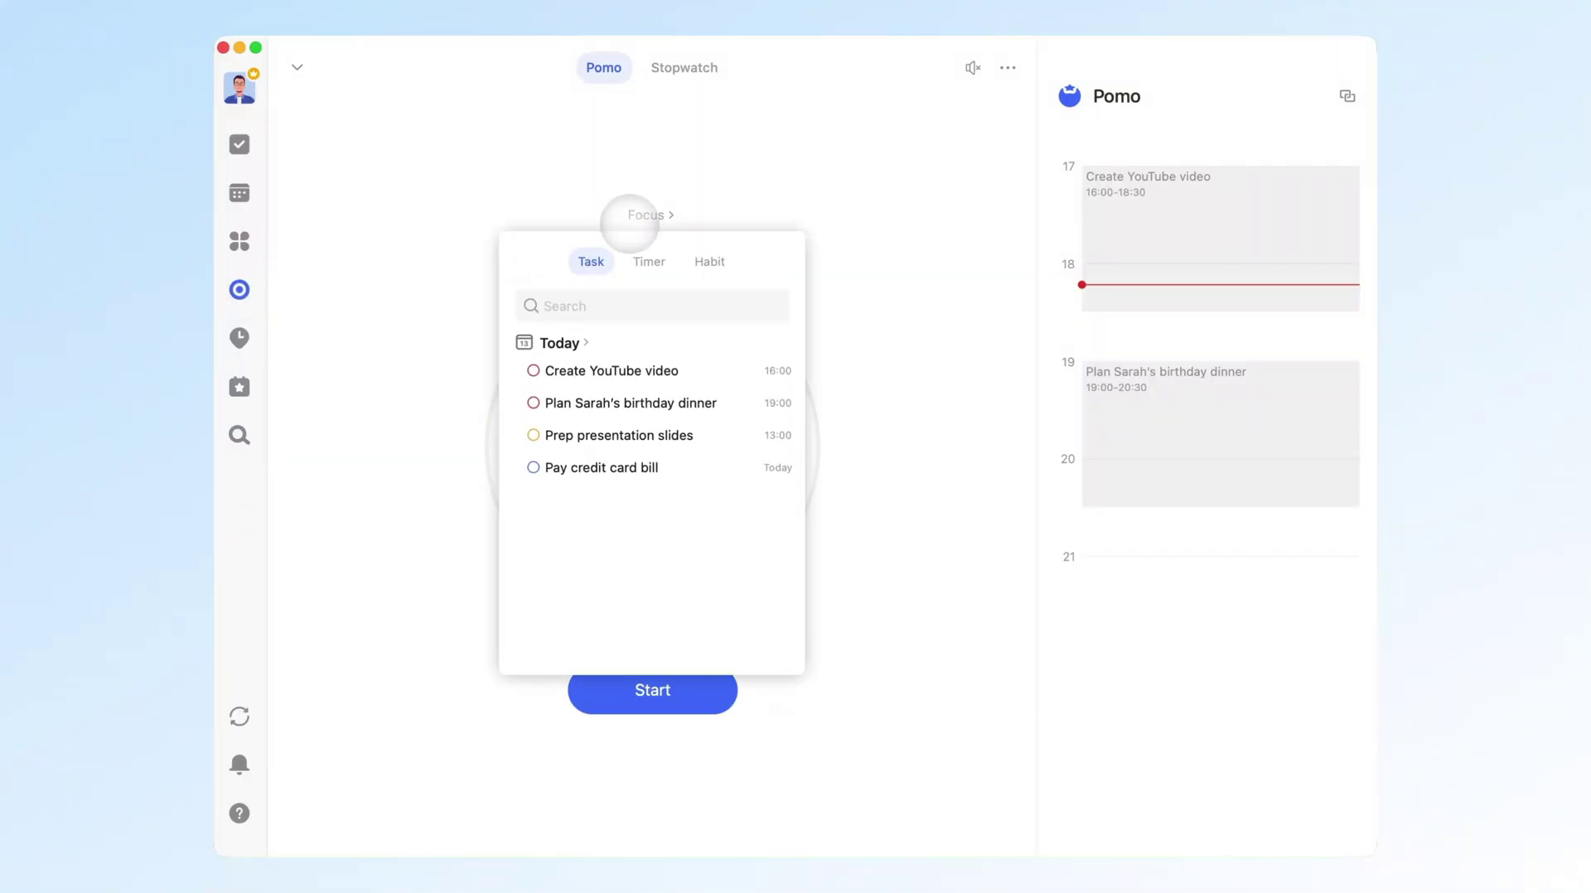
{"action": "left_click", "coordinate": [672, 369]}
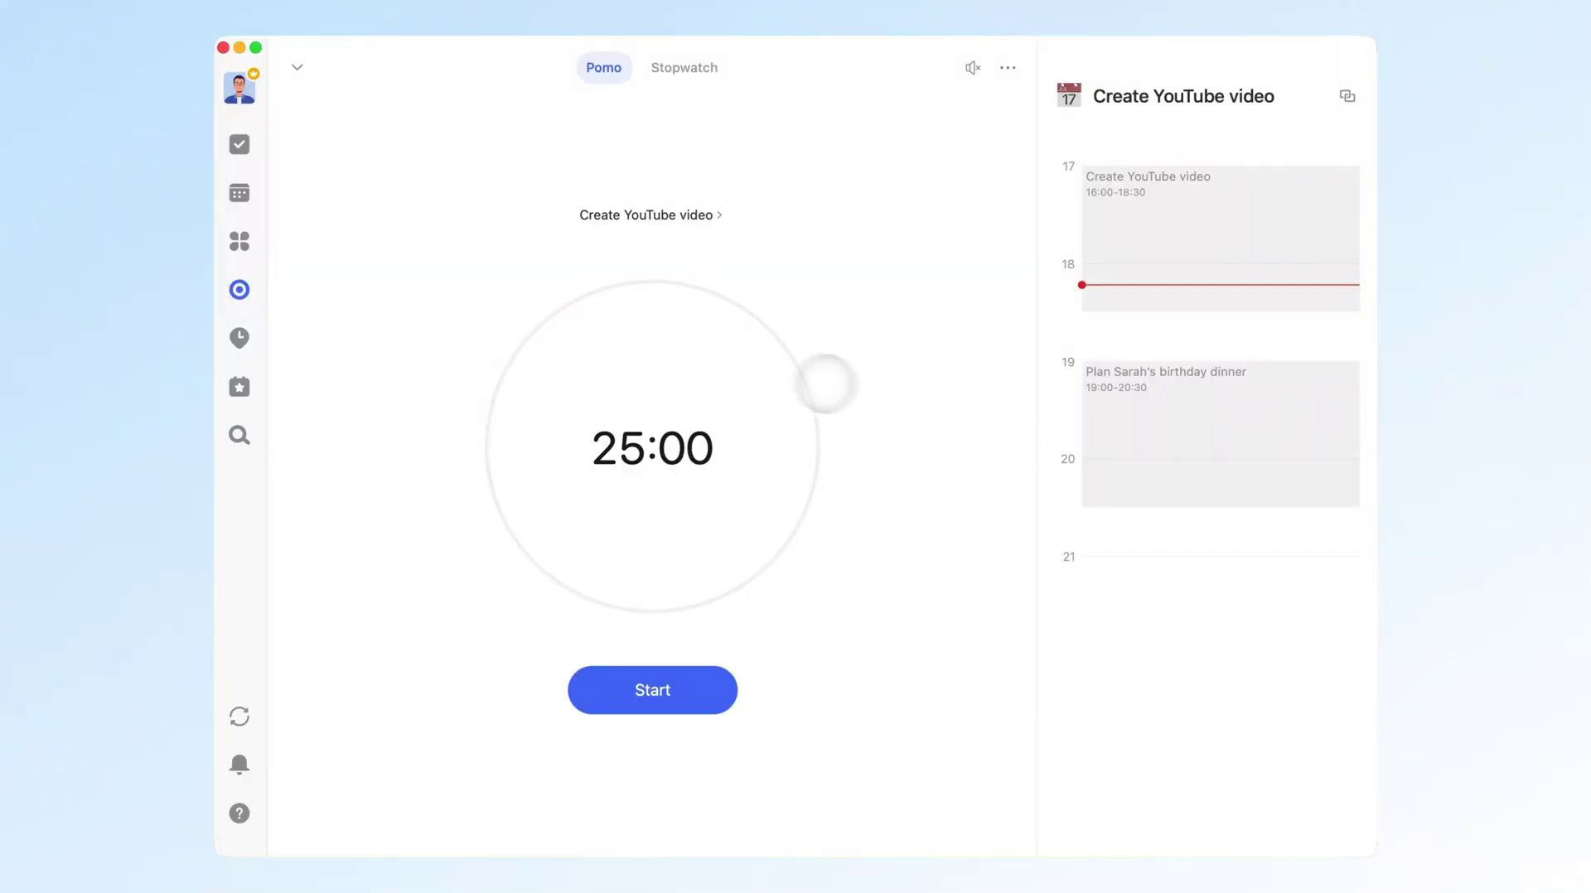
{"action": "left_click", "coordinate": [712, 686]}
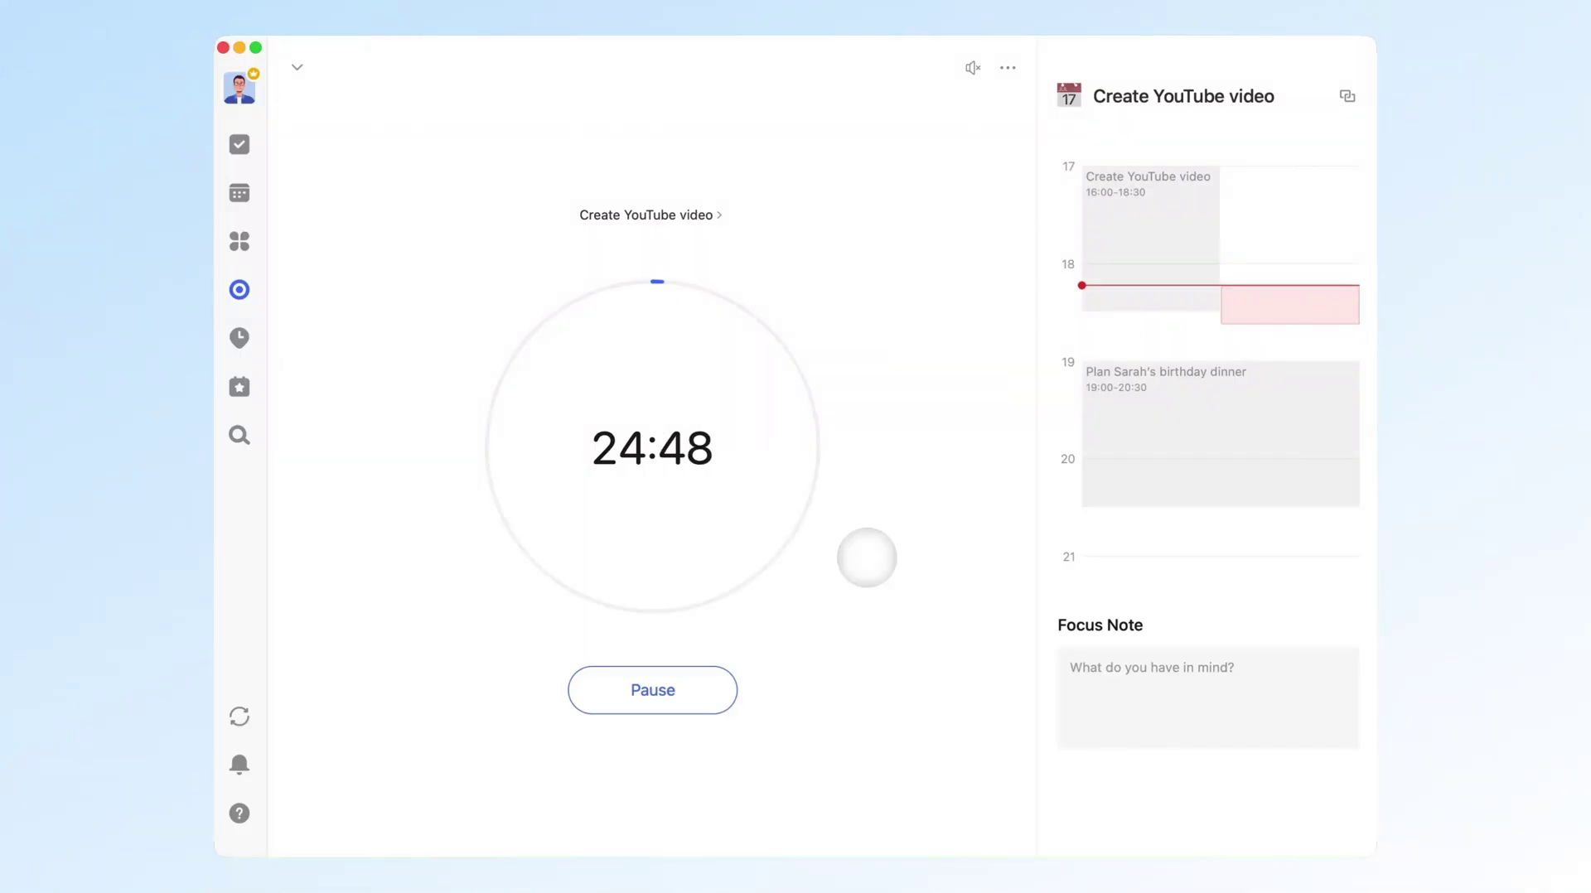
Return to the Today list with its Aug 2025 day calendar using Super+1
{"action": "key", "text": "super+1"}
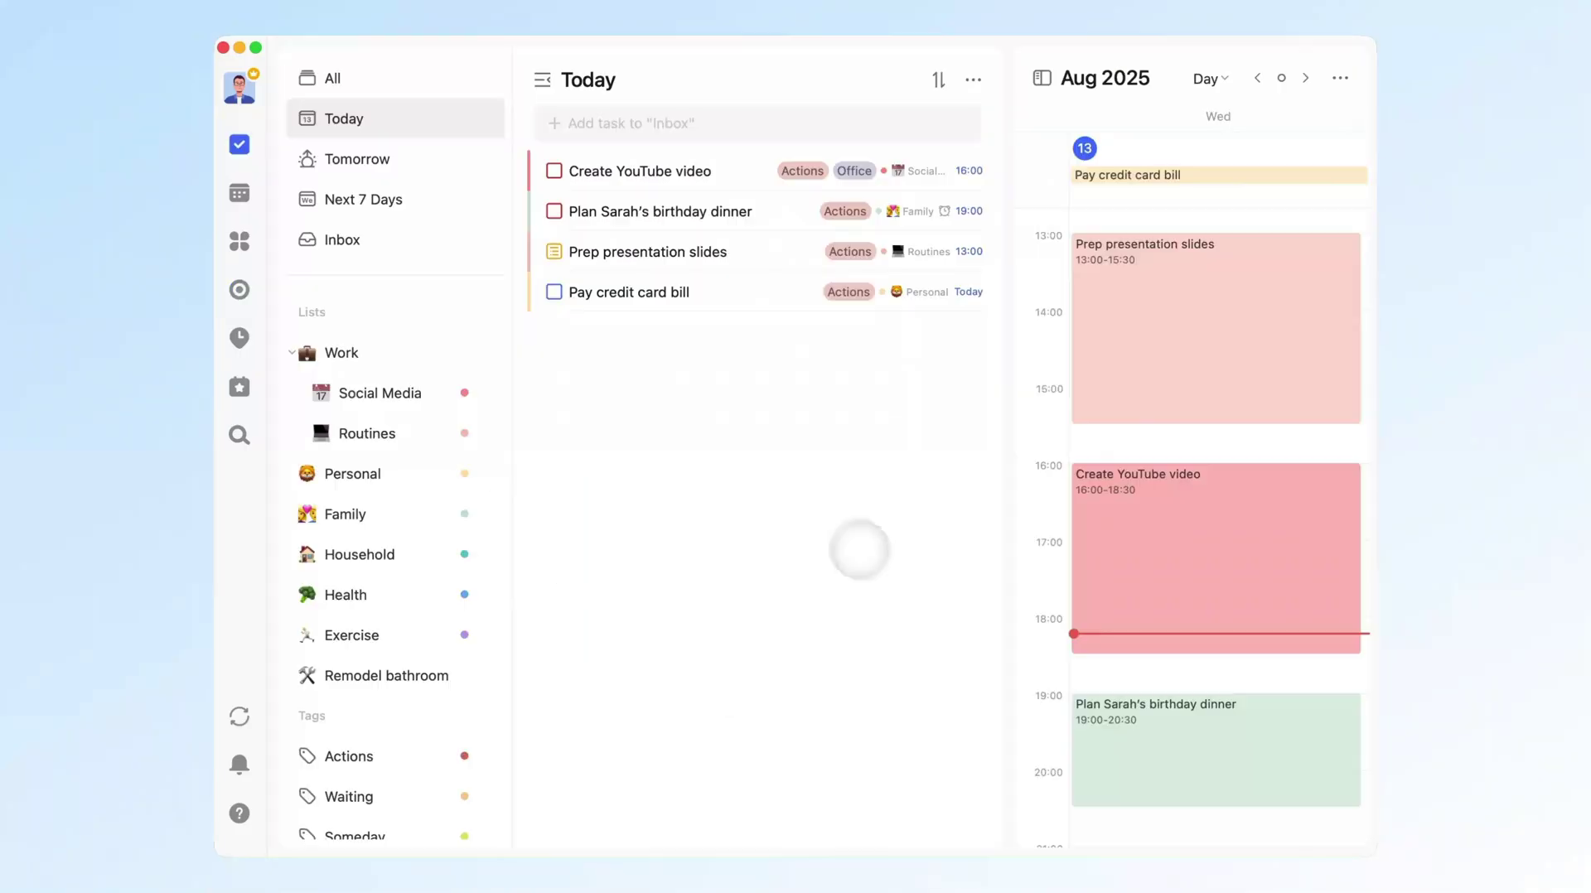